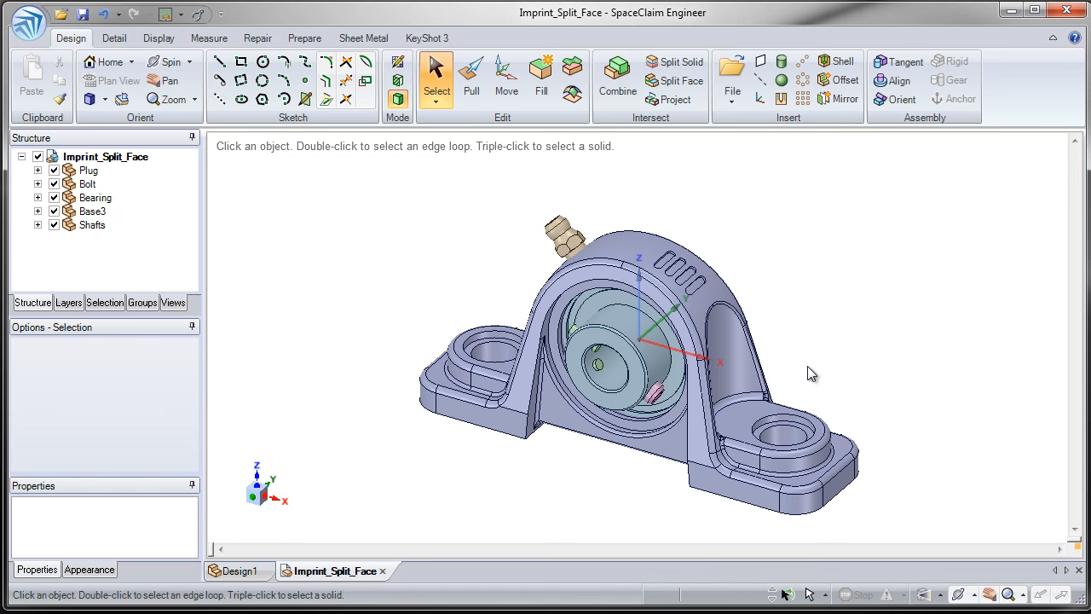
scroll(814, 510, up, 3)
scroll(814, 510, up, 5)
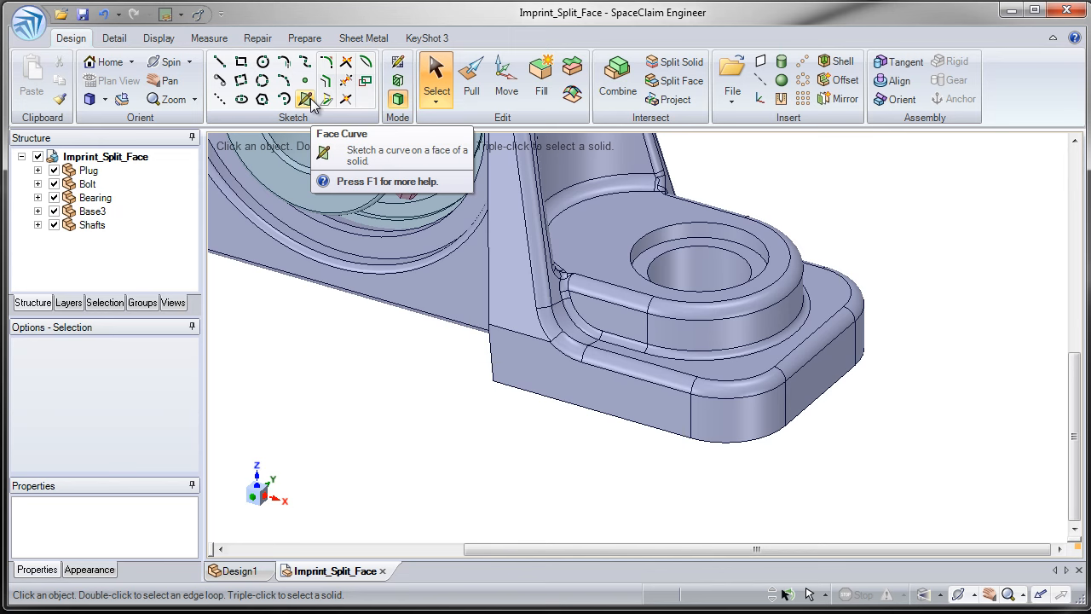
click(294, 38)
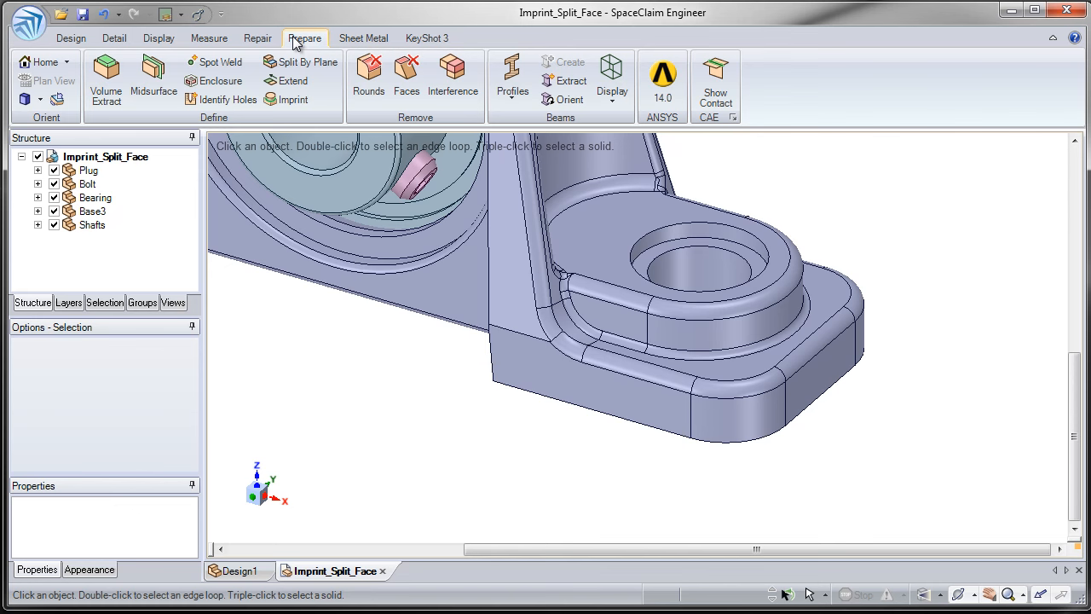
click(294, 98)
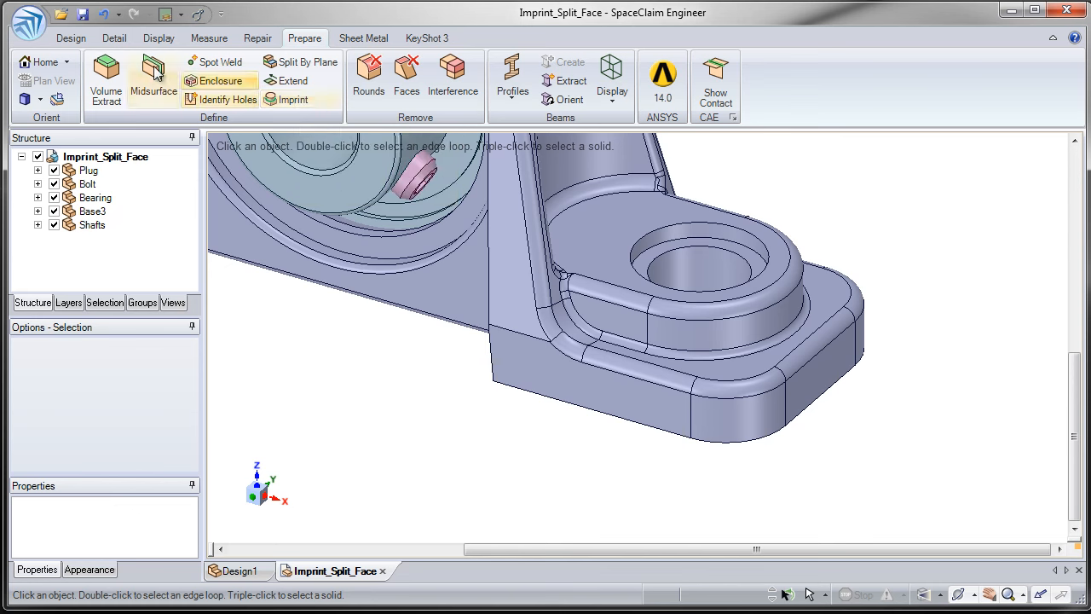
click(71, 38)
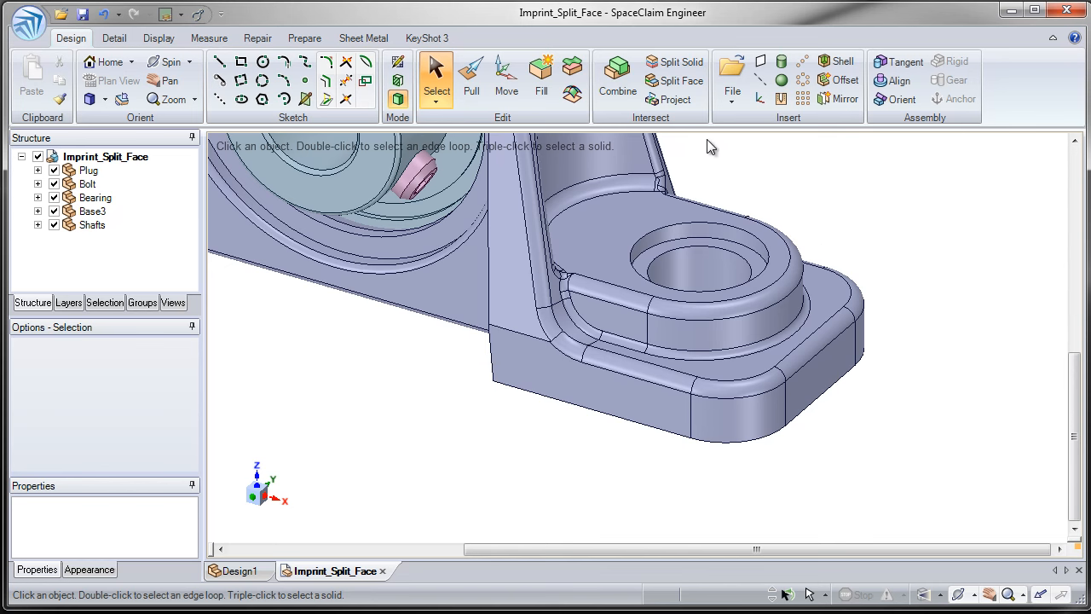
Step: Draw a closed six-point face curve over the base foot's front corner, crossing the flat ledge, the edge round and the vertical corner face
click(305, 99)
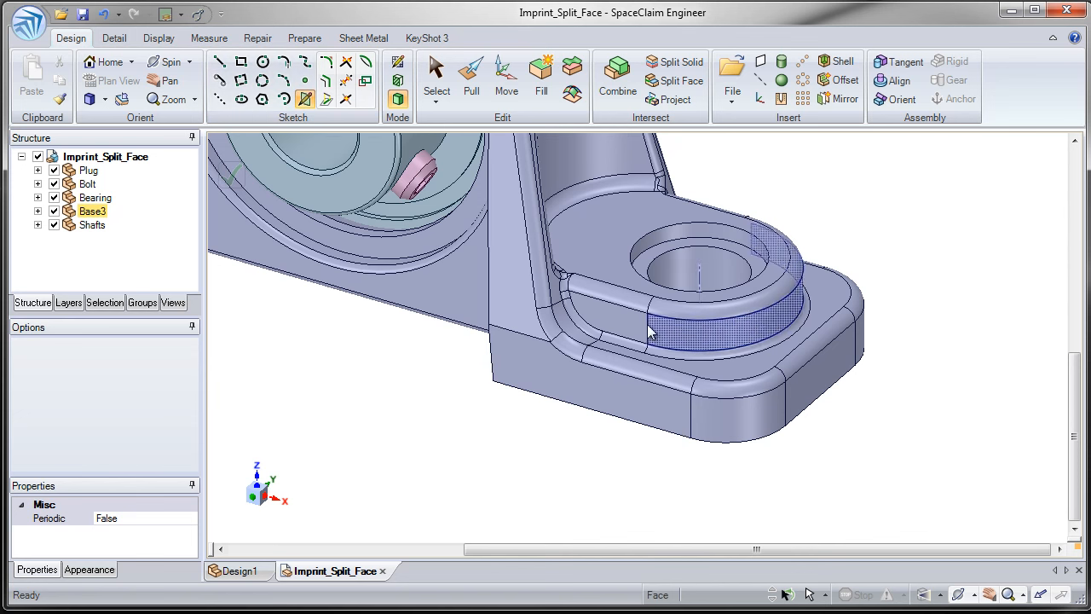
scroll(737, 345, up, 2)
scroll(737, 345, up, 2)
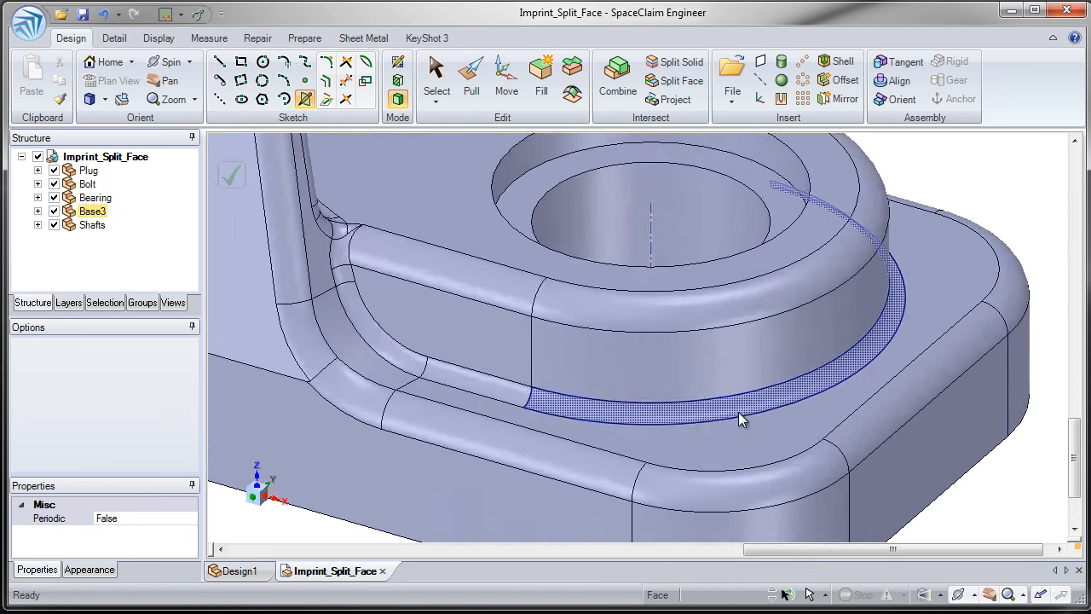
scroll(738, 338, up, 2)
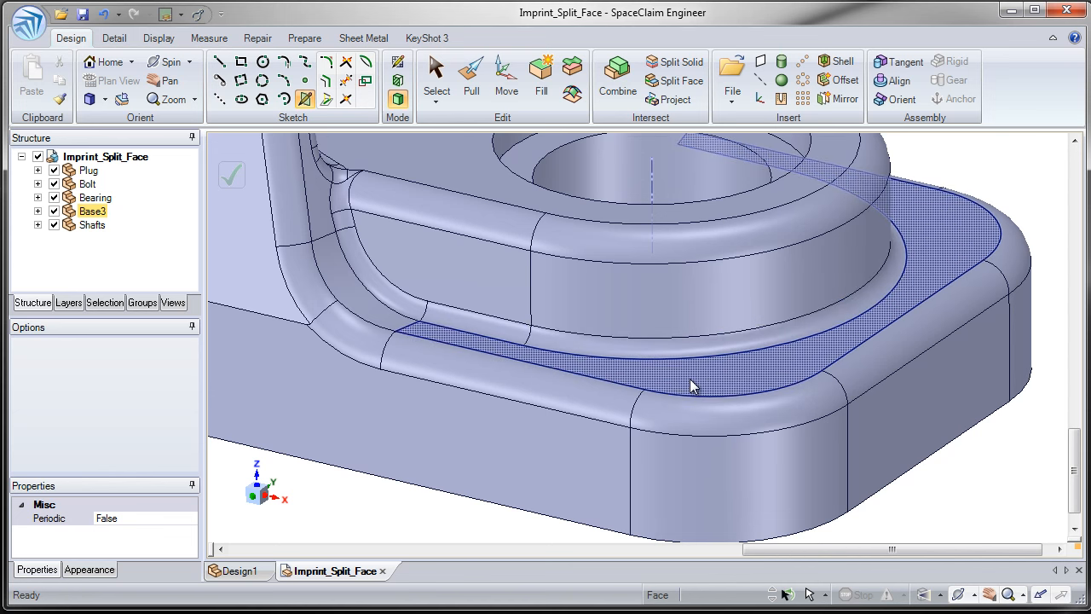
scroll(712, 394, up, 2)
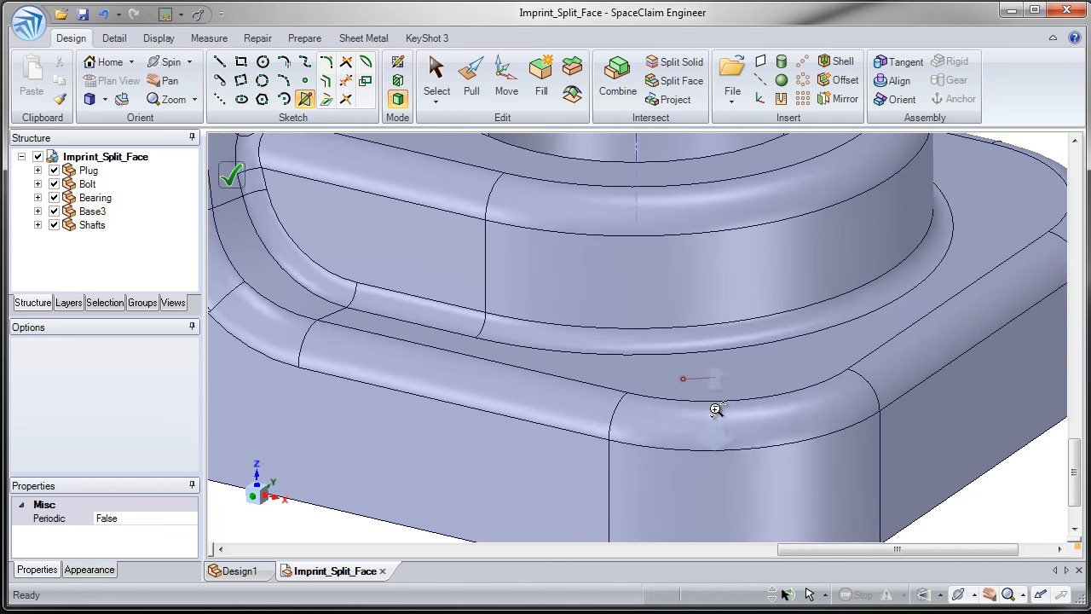
click(761, 373)
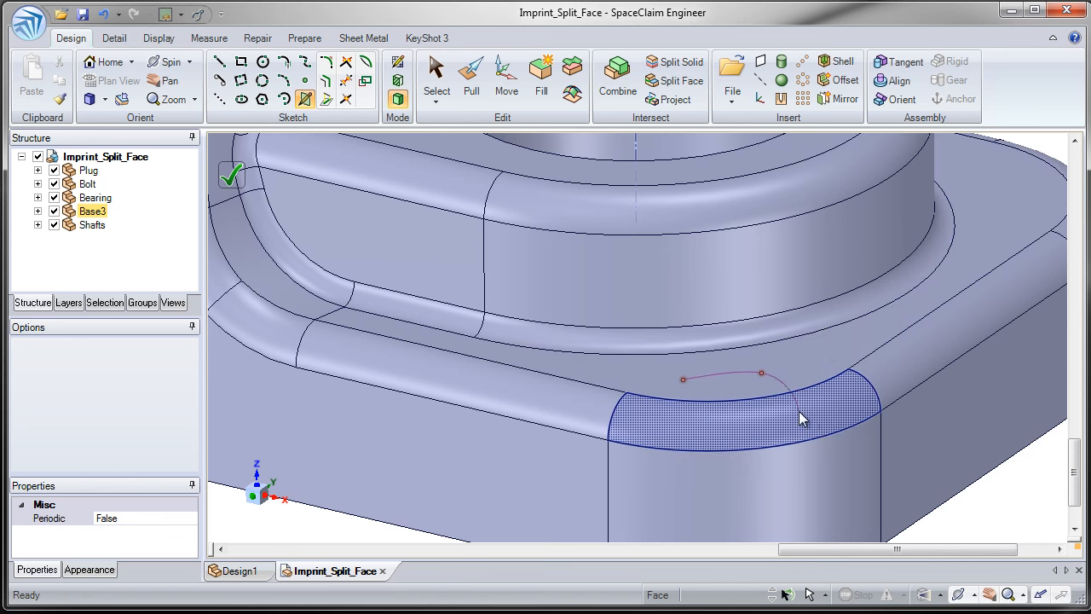
click(808, 416)
click(802, 483)
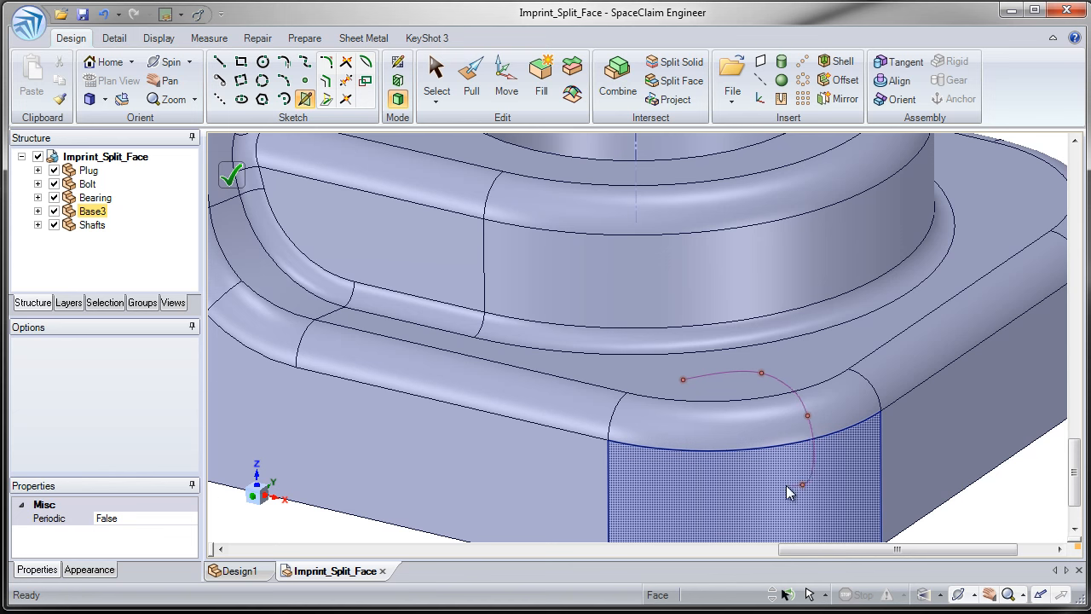
click(707, 486)
click(665, 422)
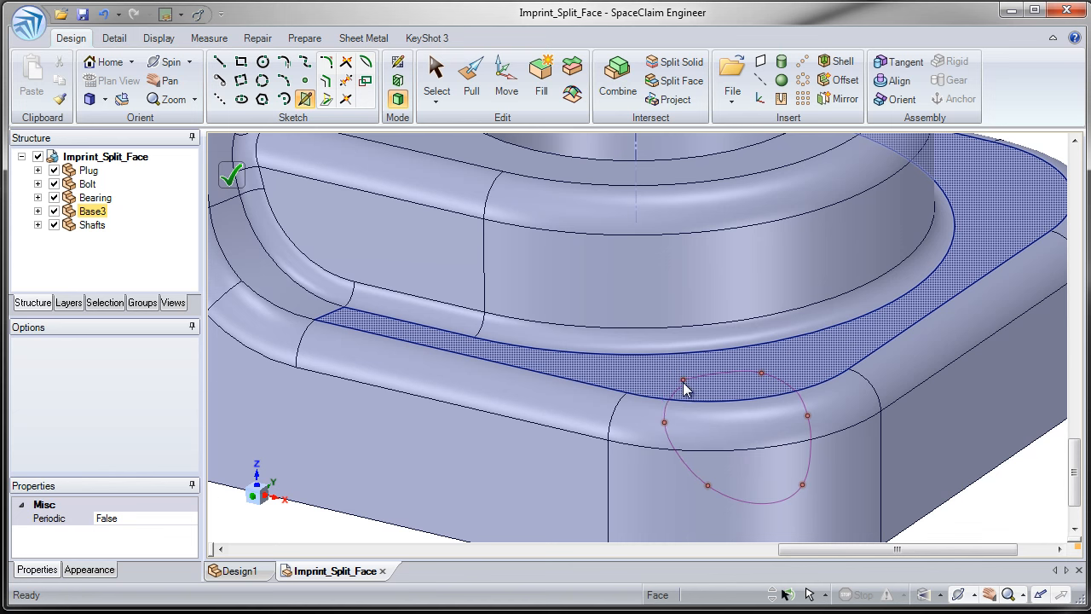
click(684, 381)
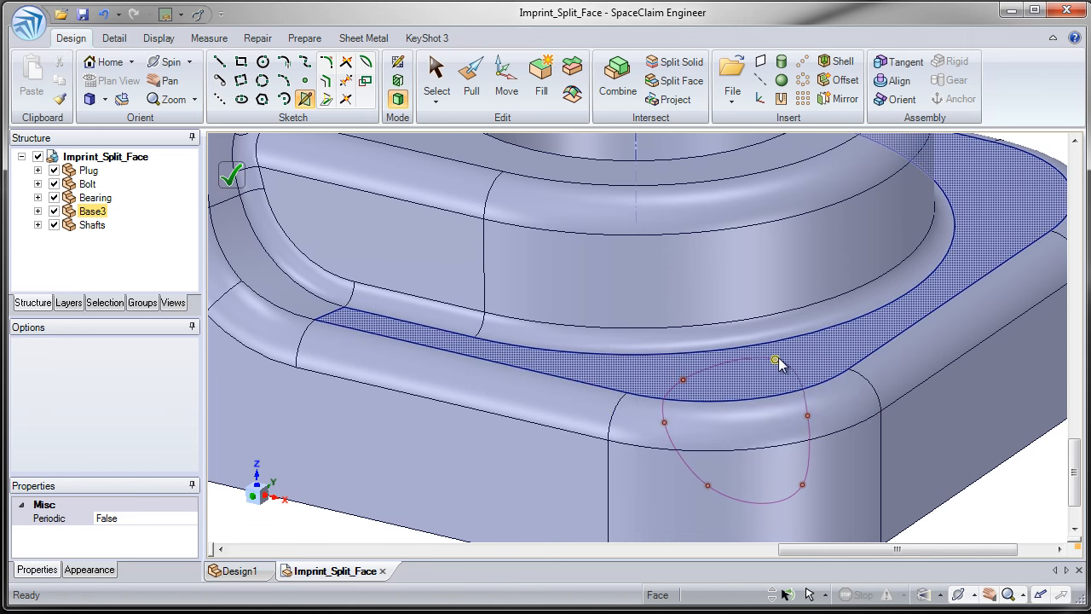
Step: Adjust the two spline points on the ledge and the edge round, and complete the closed face curve
drag(780, 381, 744, 378)
mouse_move(808, 418)
mouse_down()
mouse_move(902, 373)
mouse_move(932, 332)
mouse_move(935, 276)
mouse_move(901, 220)
mouse_move(908, 298)
mouse_move(882, 334)
mouse_move(799, 378)
mouse_move(811, 416)
mouse_up()
middle_drag(770, 415, 762, 414)
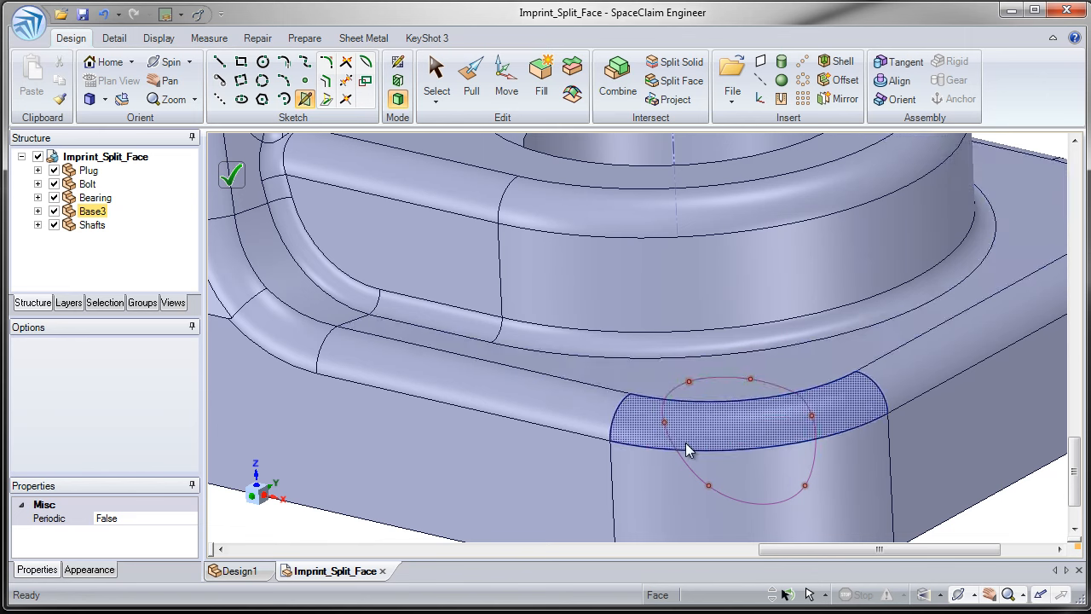
click(236, 179)
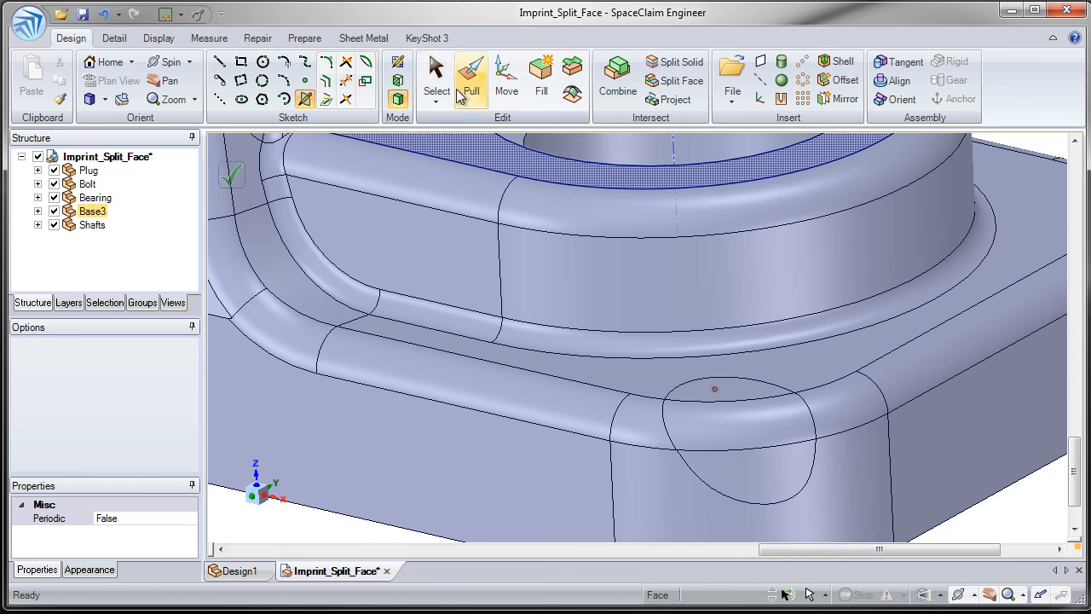
Step: Select the face pieces enclosed by the closed curve one after another to examine how it divides the foot's corner
click(439, 78)
click(713, 395)
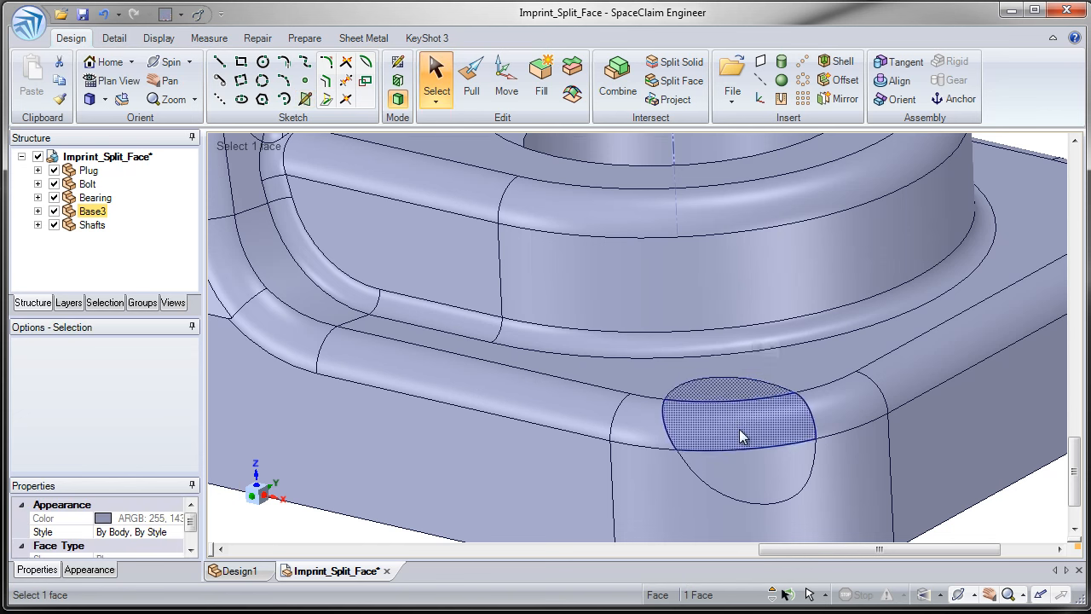
click(767, 488)
middle_drag(768, 466, 754, 481)
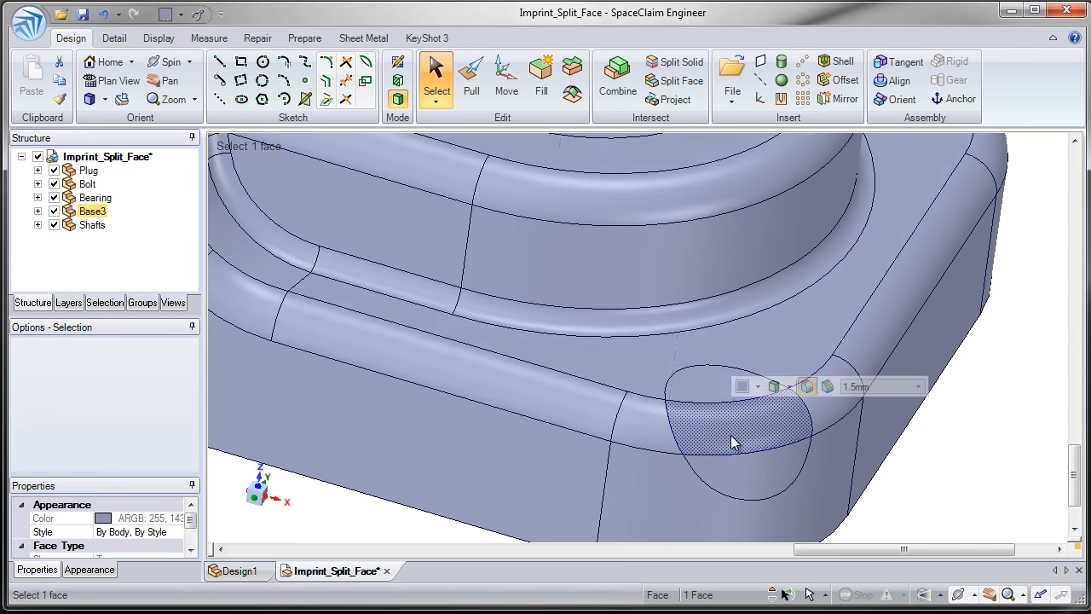
click(688, 406)
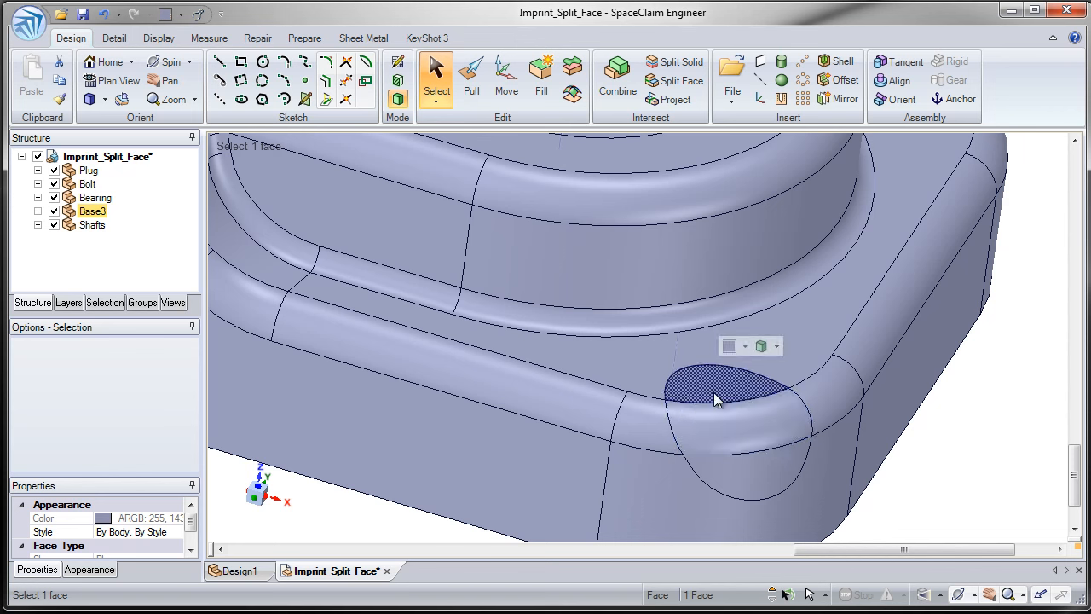
click(747, 468)
click(719, 413)
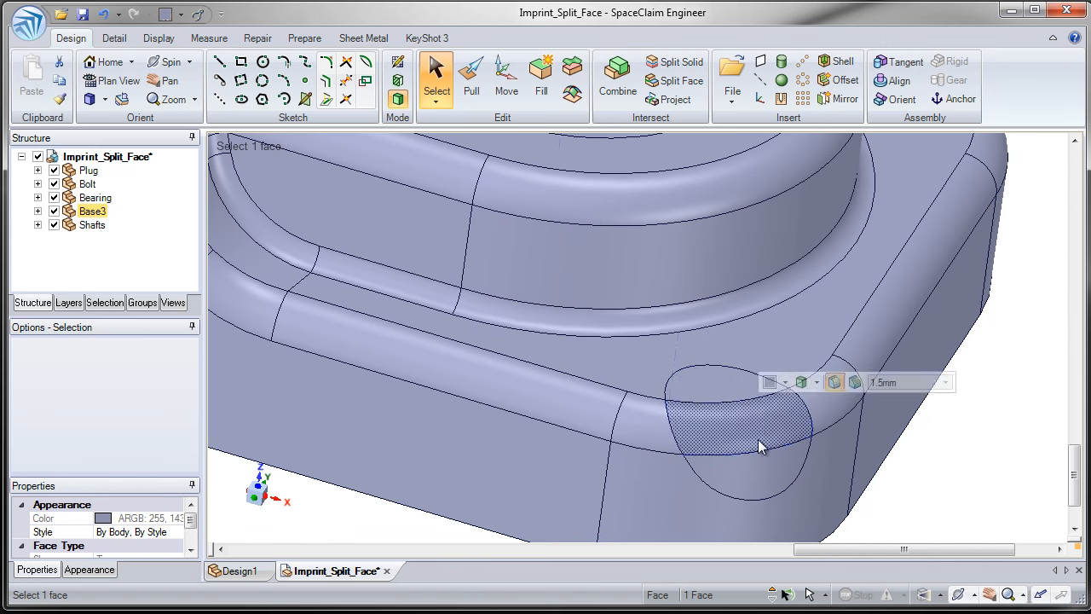
click(953, 508)
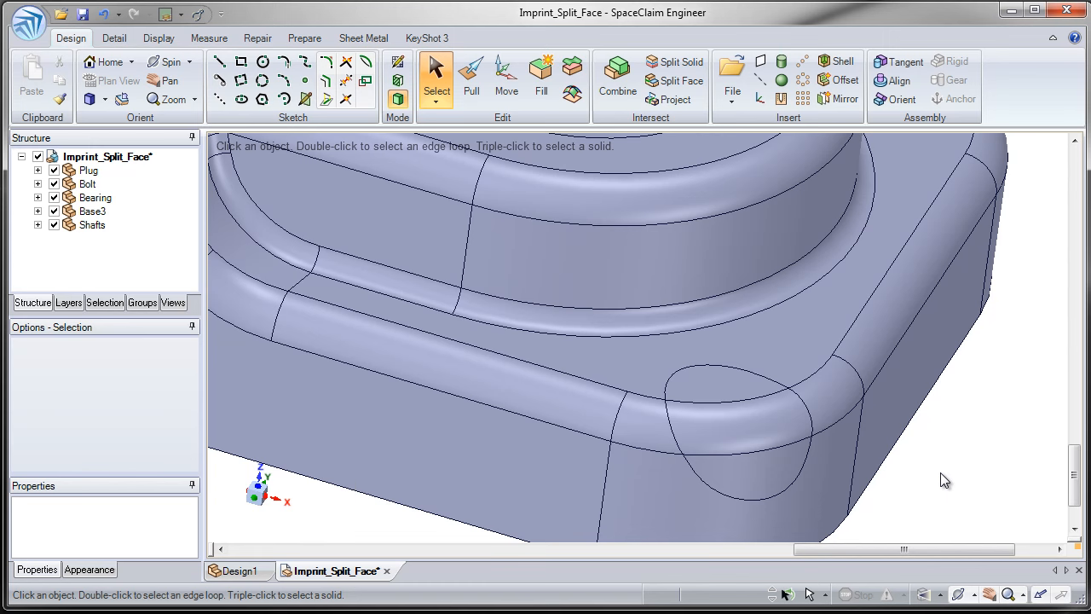
click(694, 390)
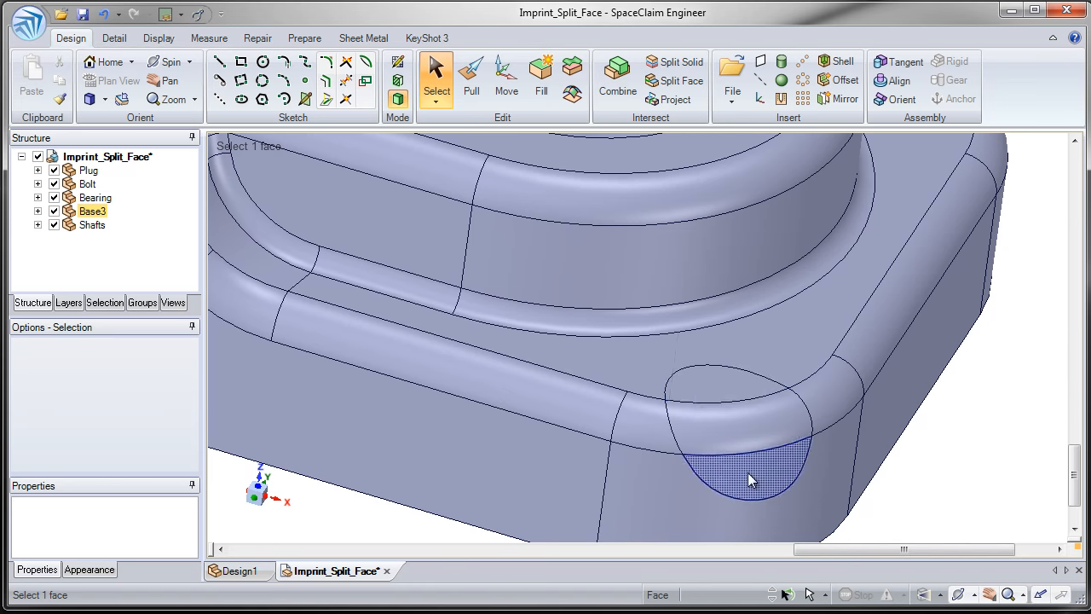
click(977, 479)
middle_drag(966, 467, 695, 305)
click(677, 454)
middle_drag(678, 454, 700, 383)
click(699, 383)
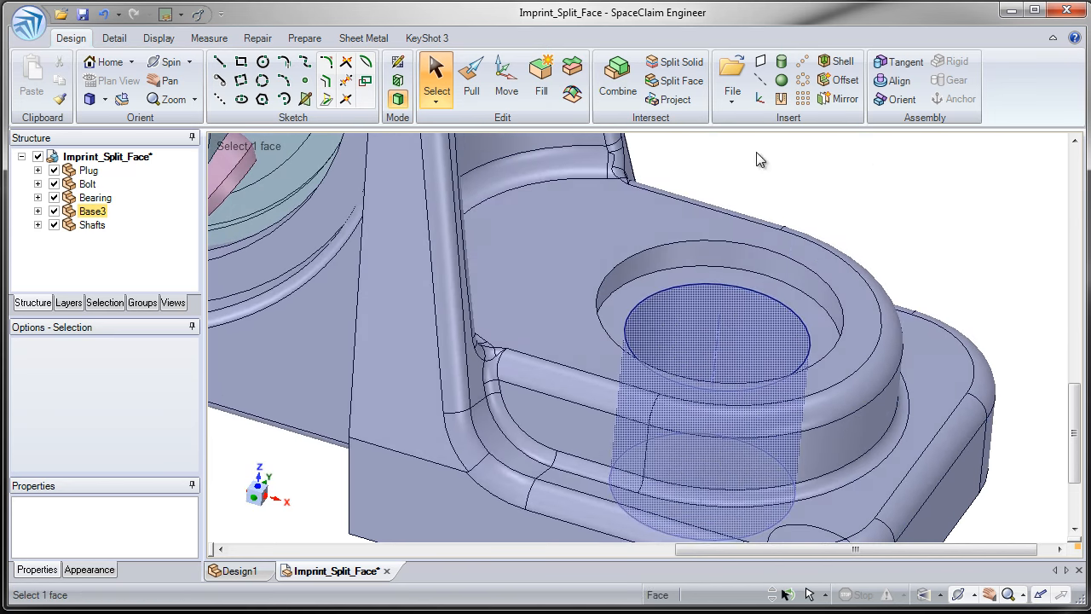
click(810, 192)
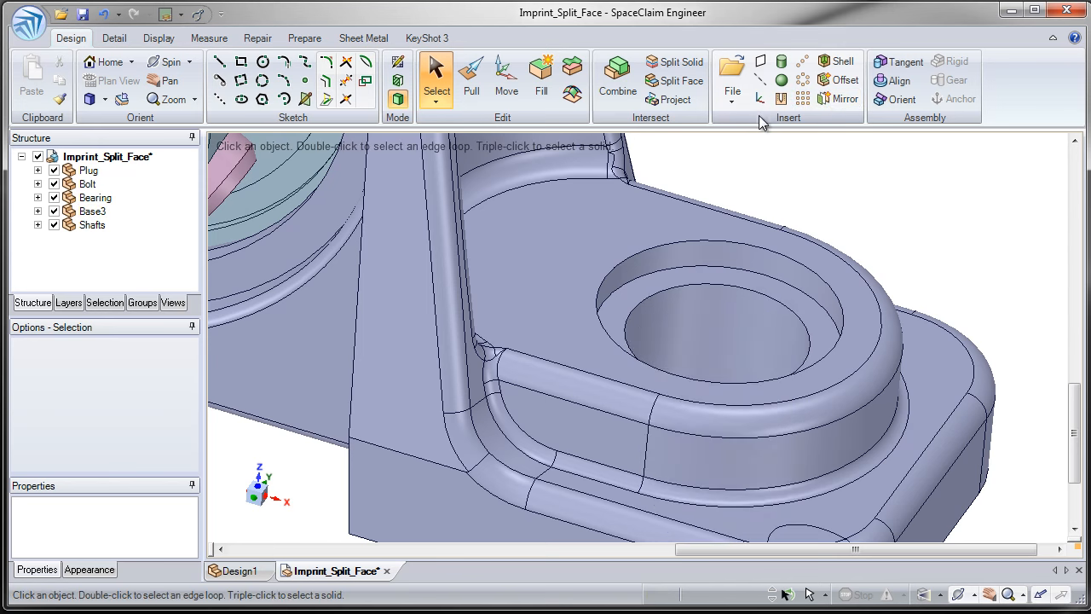
Step: Split the rounded side face of the opposite foot's boss with Split Face at 50% along its lower edge
click(682, 81)
click(657, 231)
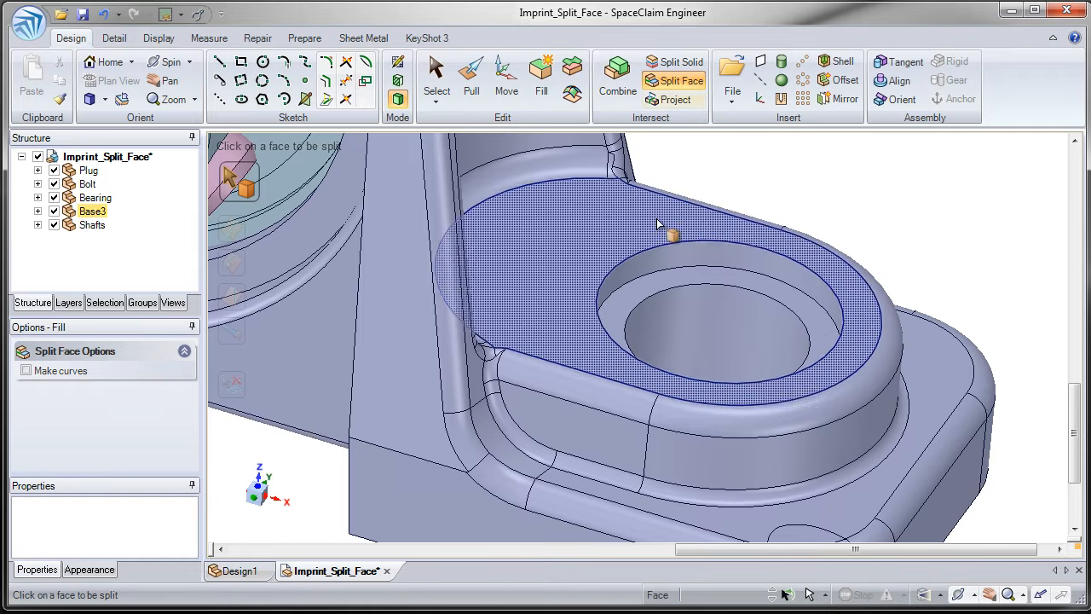
scroll(614, 205, down, 3)
key(h)
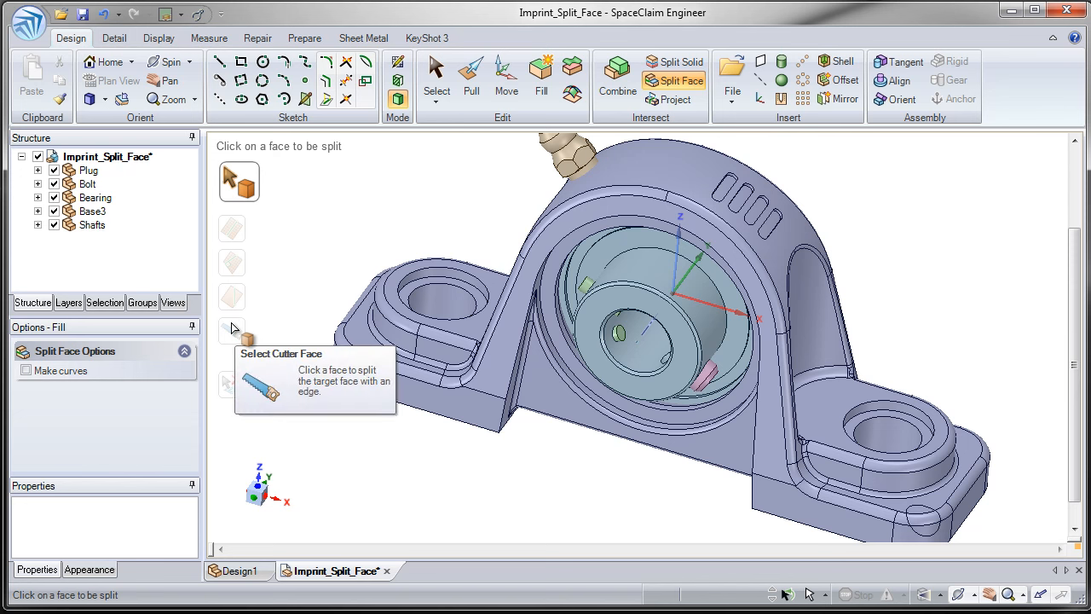
click(380, 365)
mouse_move(382, 370)
middle_down()
mouse_move(423, 353)
mouse_move(370, 368)
middle_up()
scroll(369, 369, up, 3)
scroll(369, 368, up, 2)
middle_drag(366, 429, 409, 412)
scroll(402, 399, up, 2)
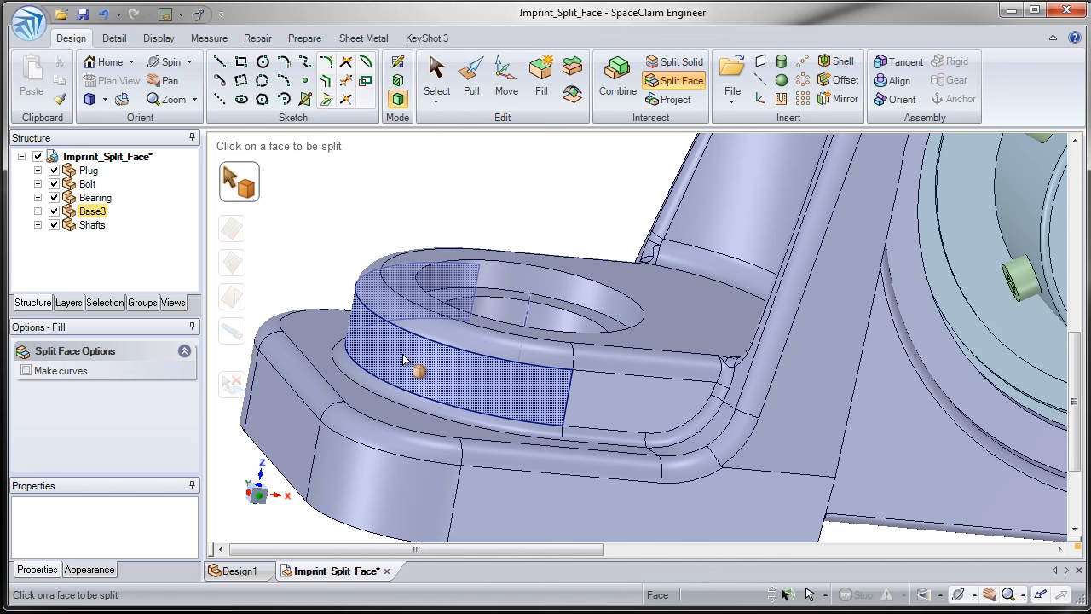
click(402, 356)
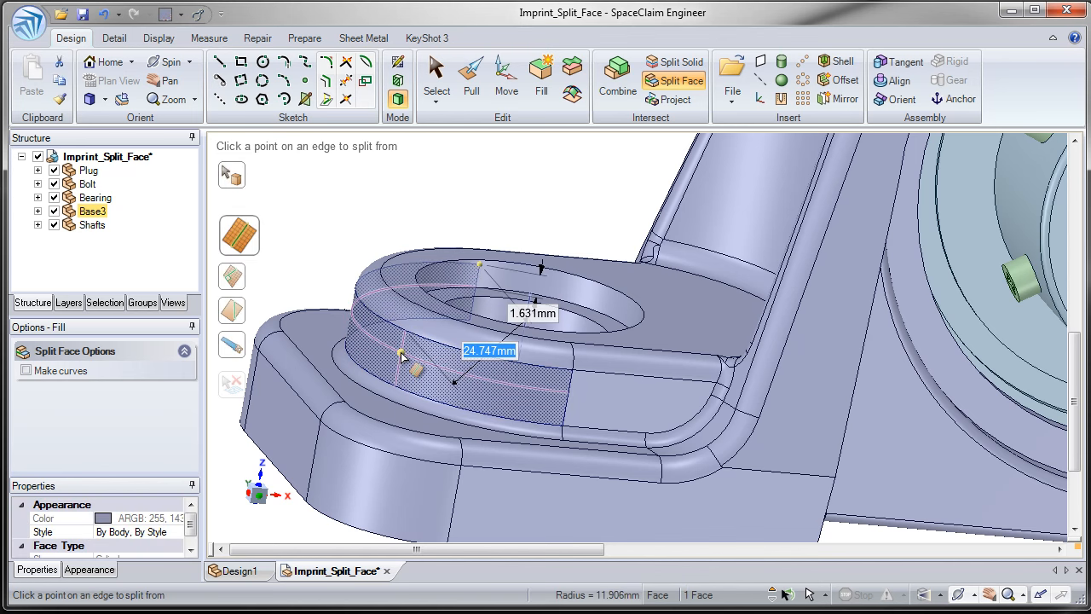
click(380, 358)
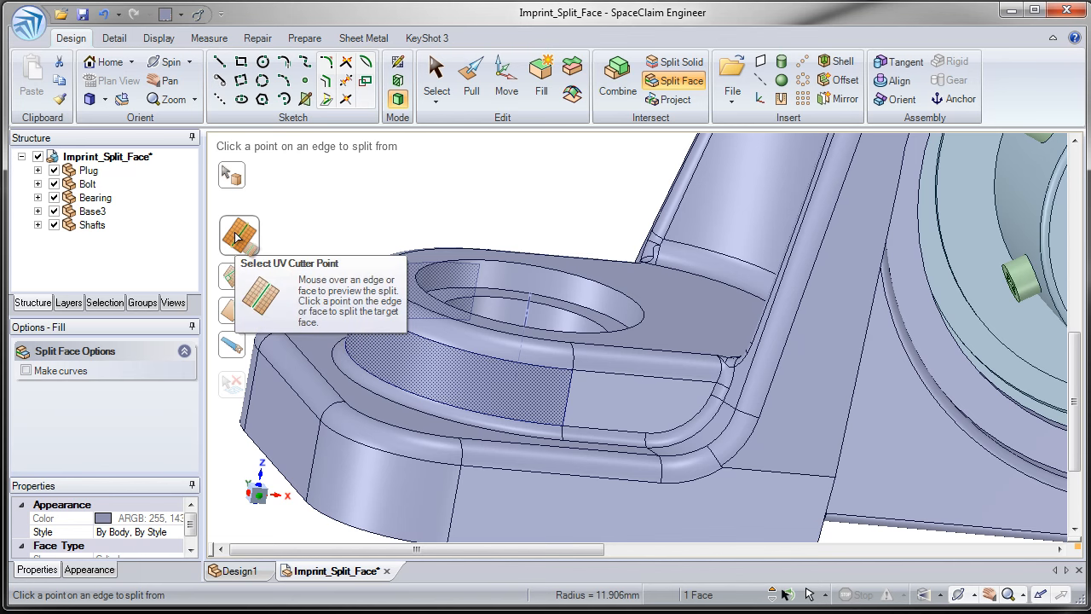
click(269, 215)
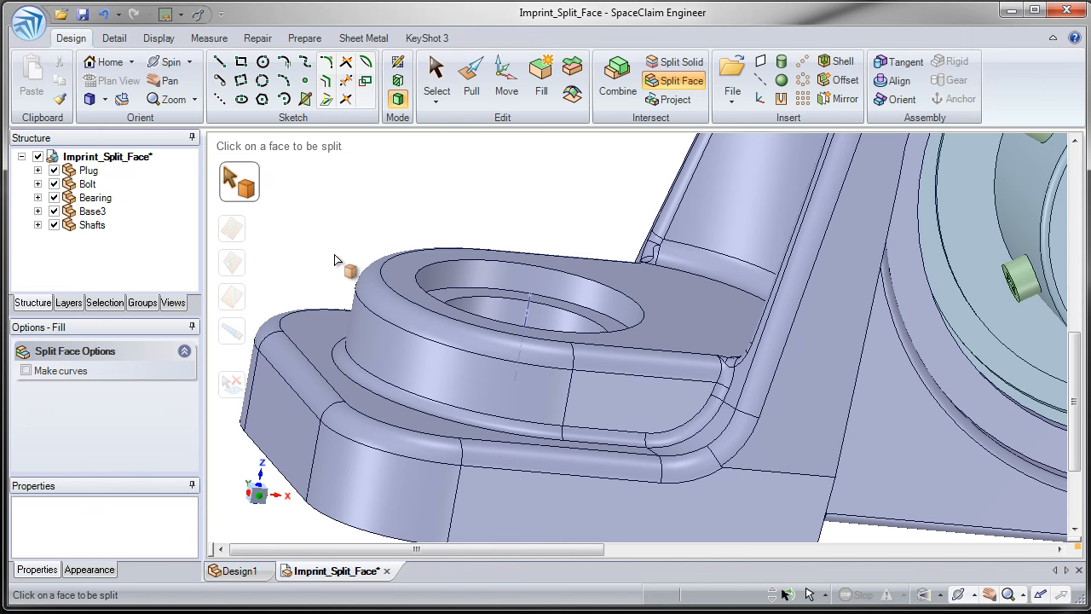
click(377, 339)
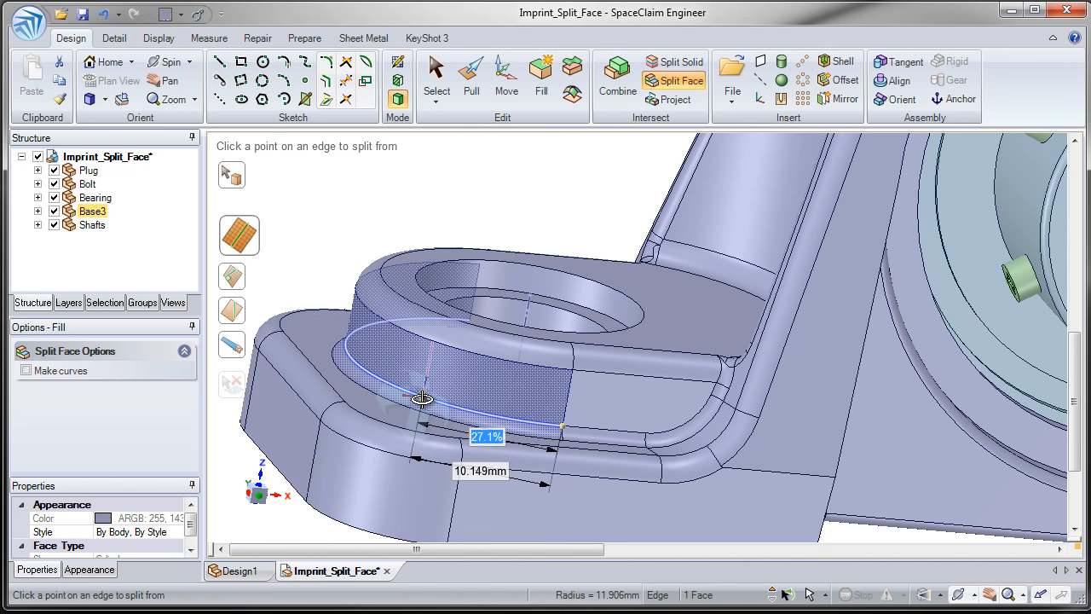
middle_drag(418, 395, 434, 402)
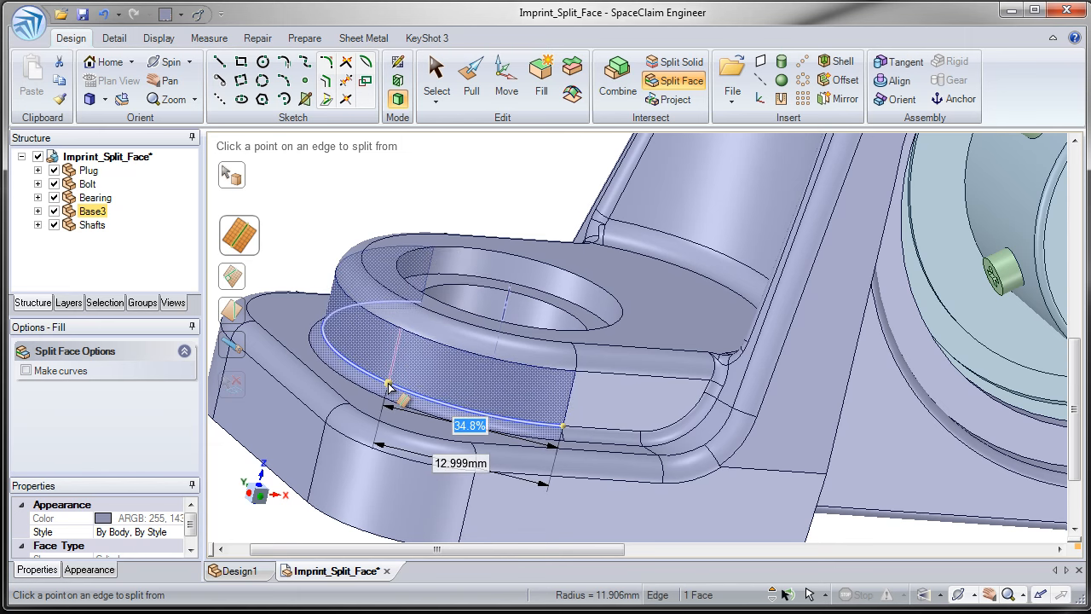
text(50)
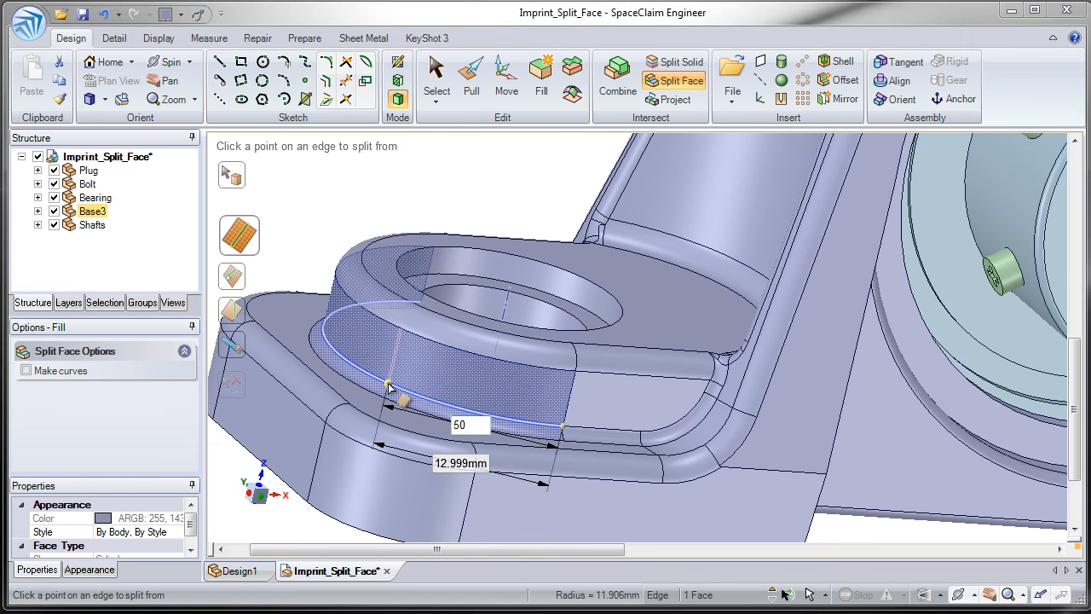
key(Return)
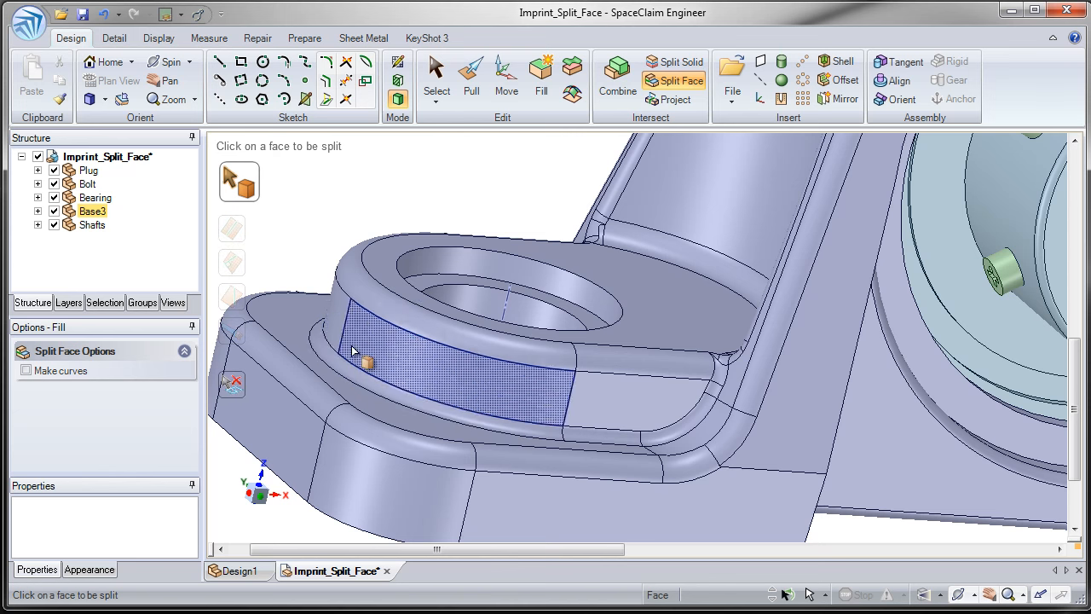
Step: Select the boss's flat top face for Split Face, preview the single-point and perpendicular edge options, and choose the two-point split option
click(344, 323)
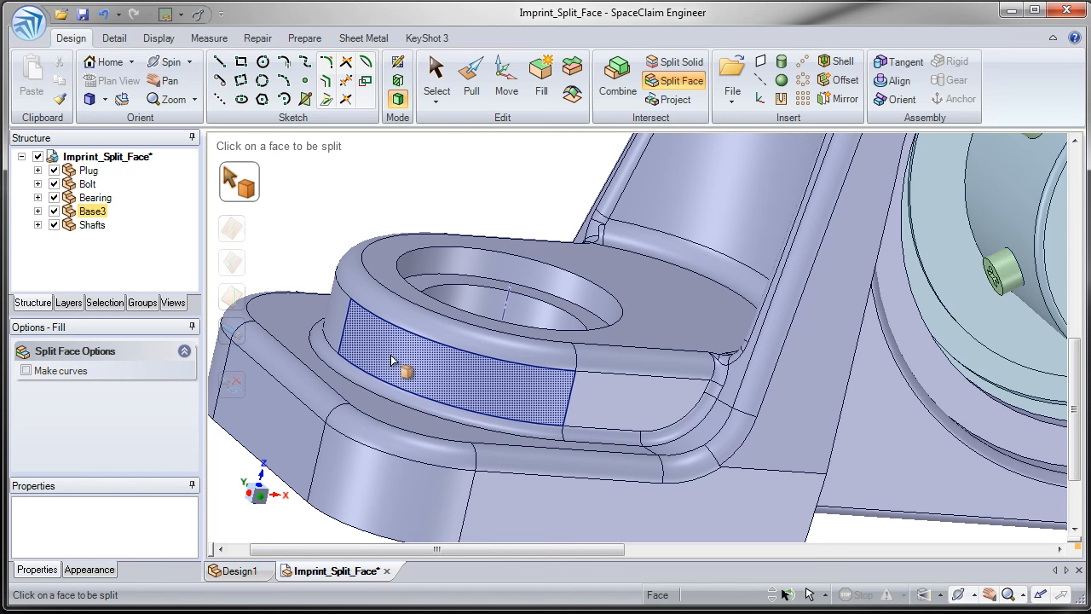
click(376, 347)
click(348, 320)
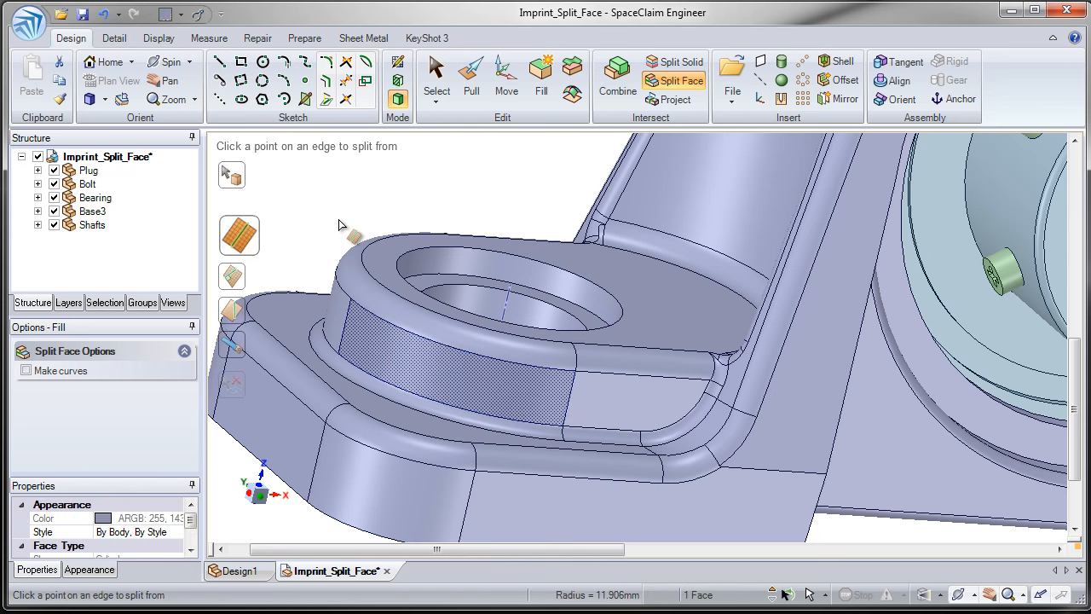
middle_drag(406, 288, 400, 298)
click(399, 294)
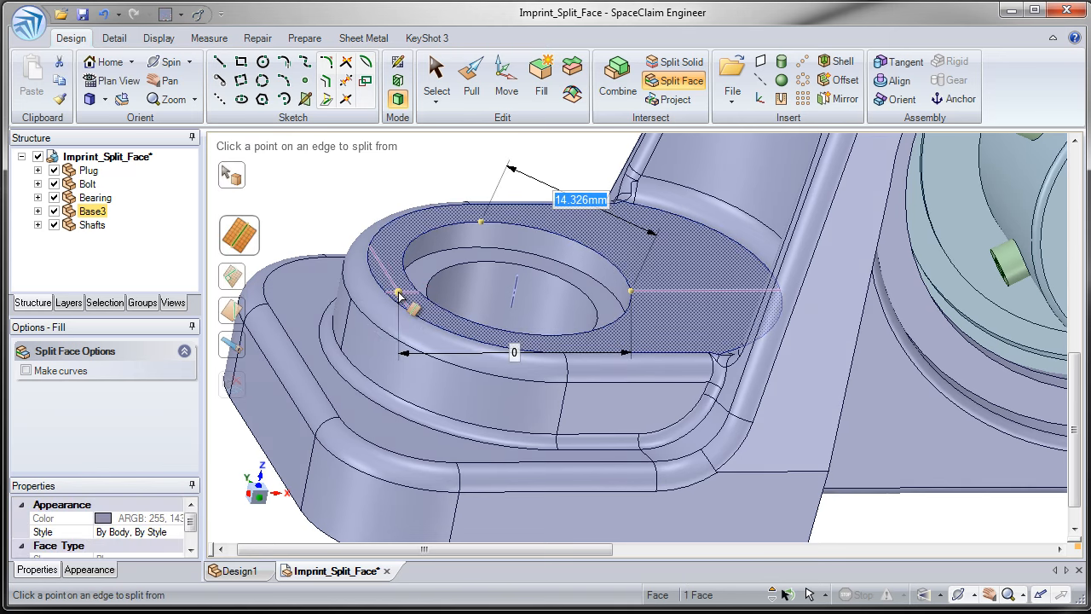
click(239, 279)
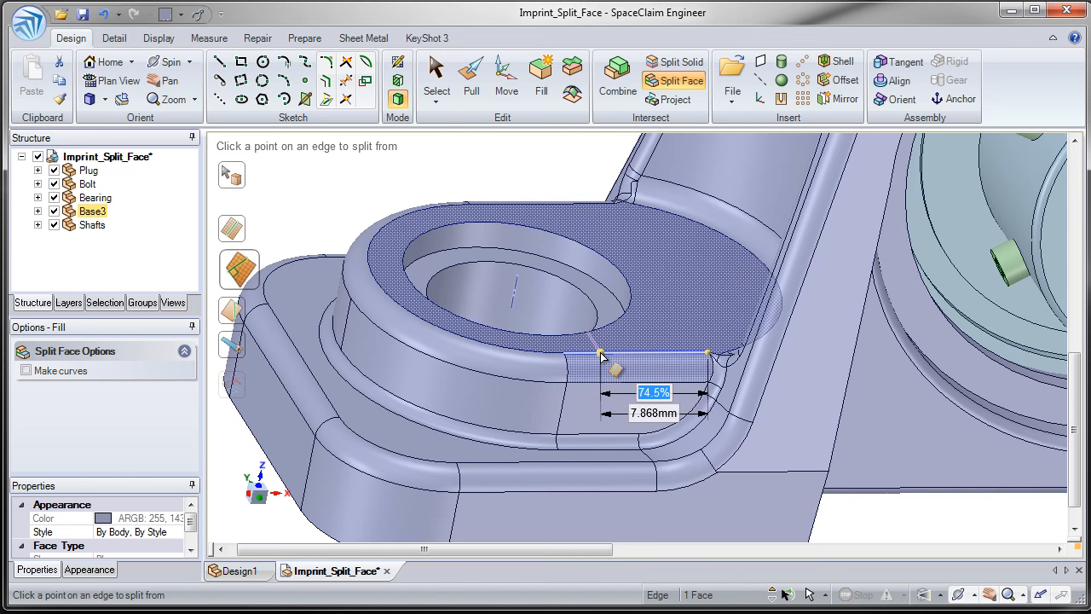
click(236, 315)
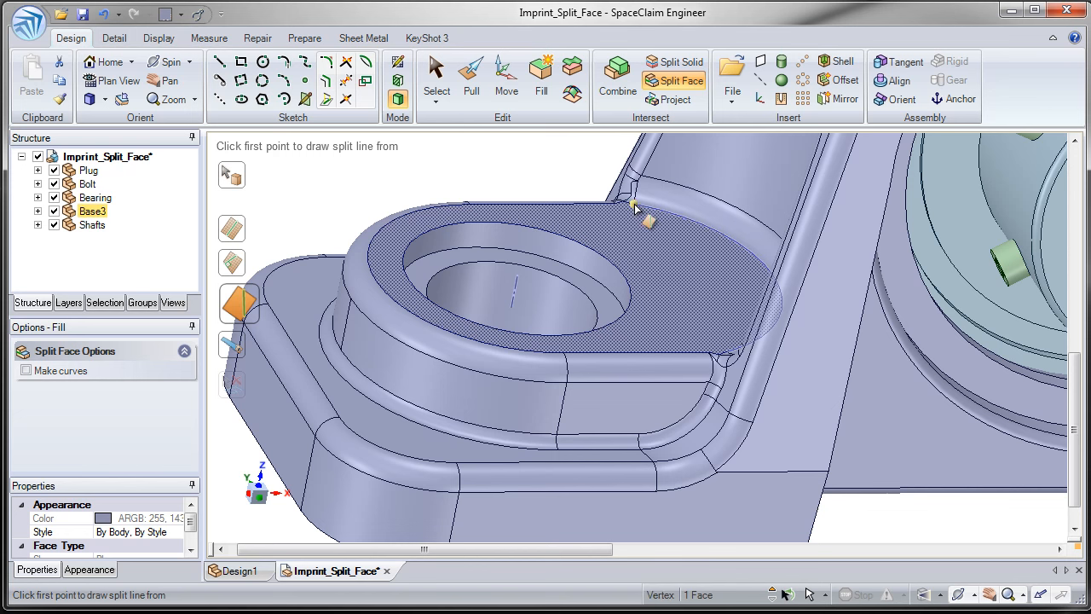
Step: Try splitting the boss's top face with a straight line between the ends of its inner arc edge, and undo the split
middle_drag(645, 244, 661, 288)
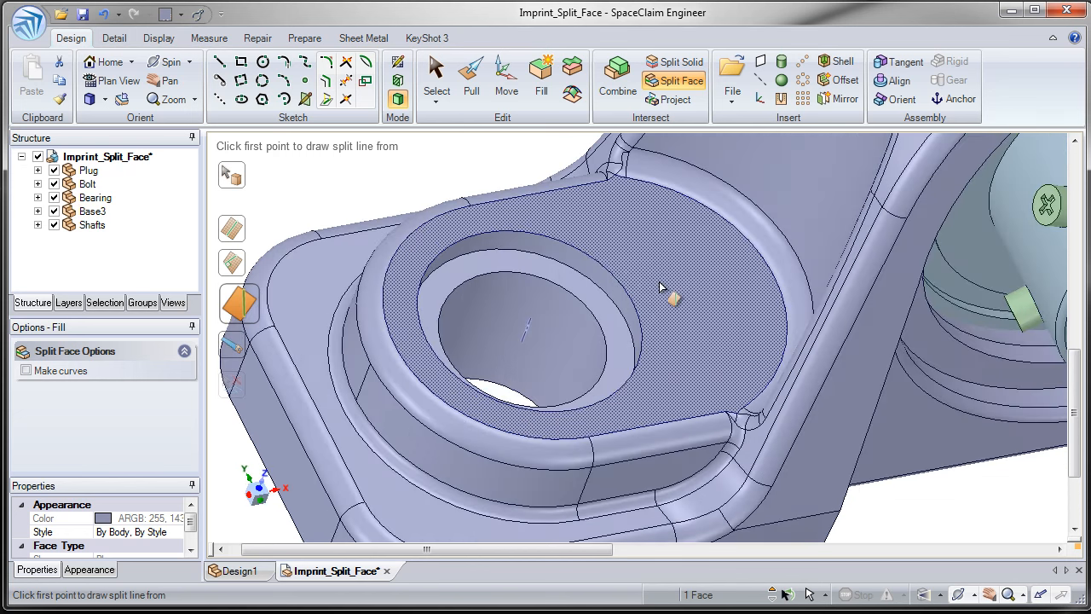
click(626, 180)
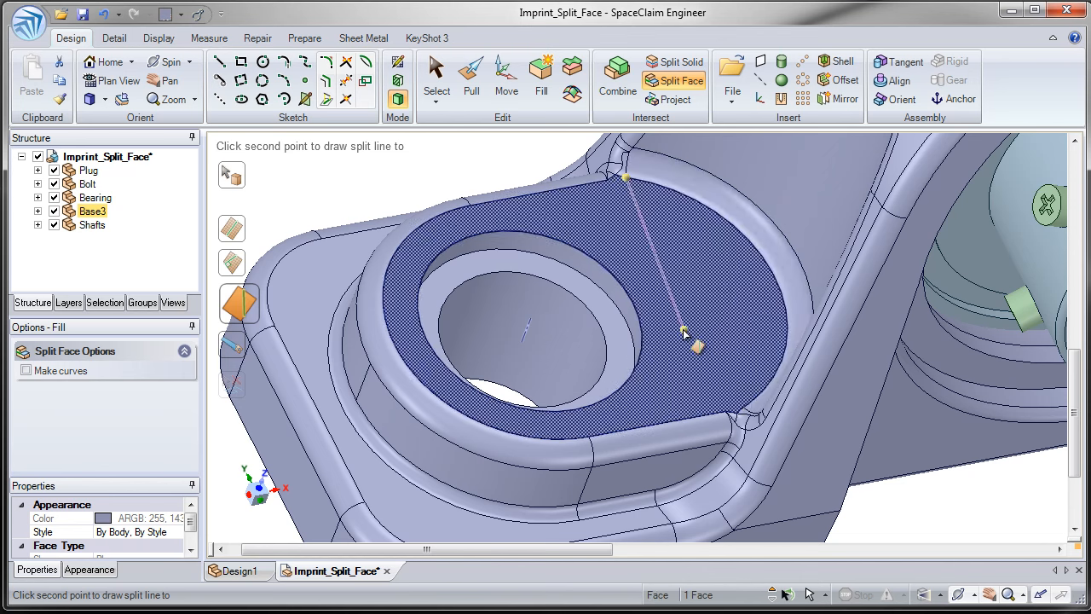
click(743, 411)
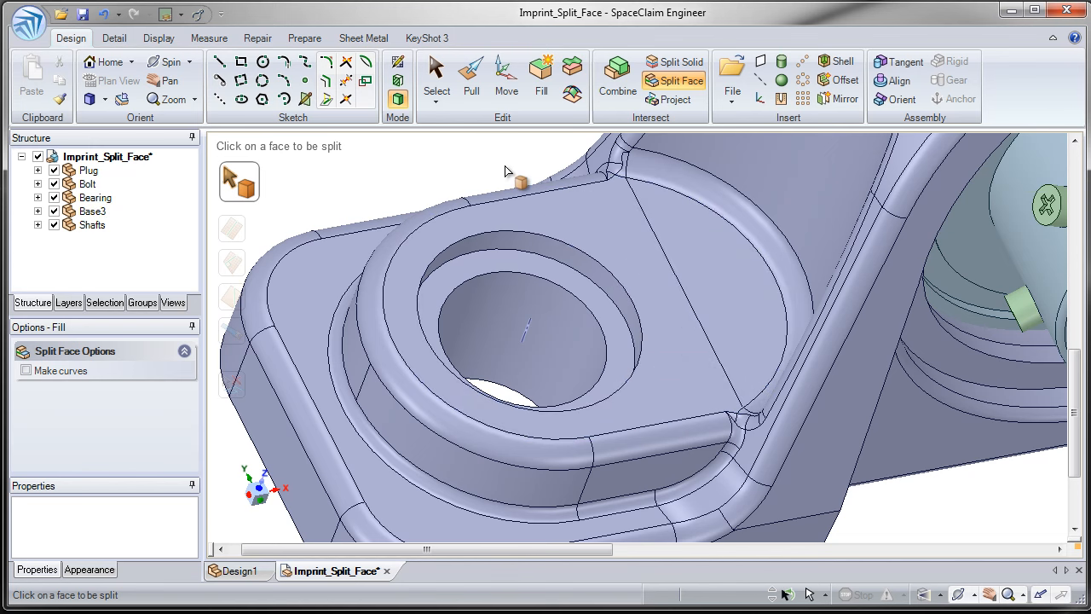
click(102, 13)
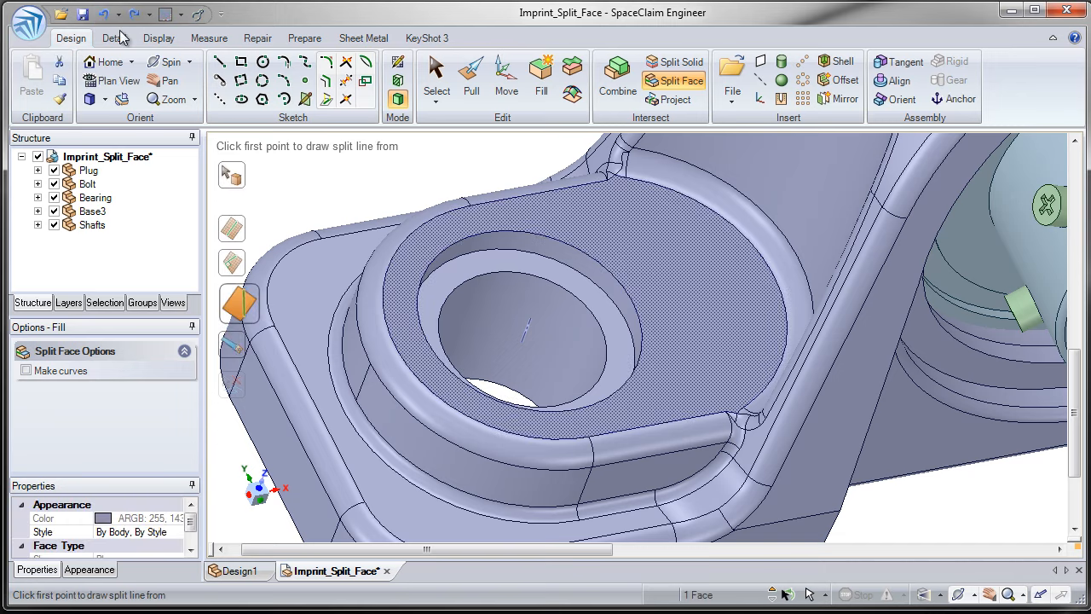
Step: Repeat the two-point split of the top face by picking both ends of the inner arc freehand at close range, and undo it
scroll(656, 256, up, 3)
scroll(575, 299, up, 2)
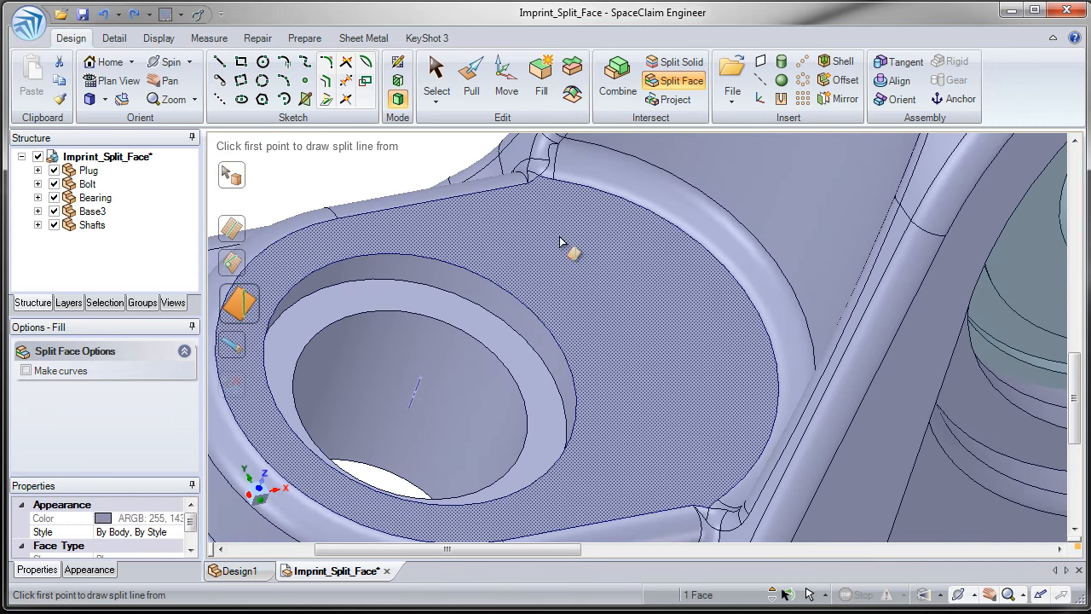
click(555, 181)
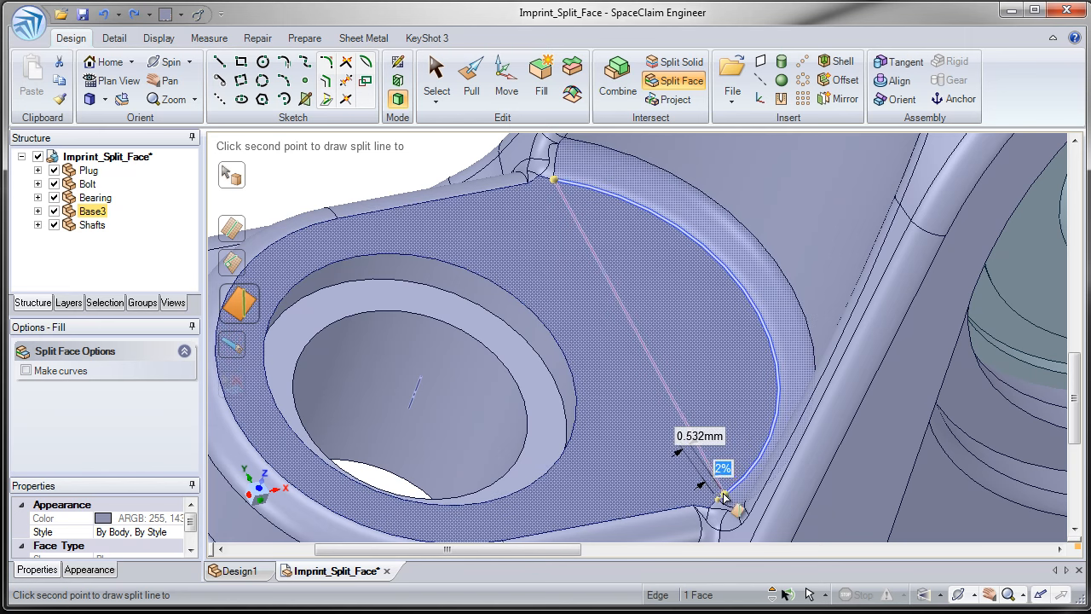
click(719, 503)
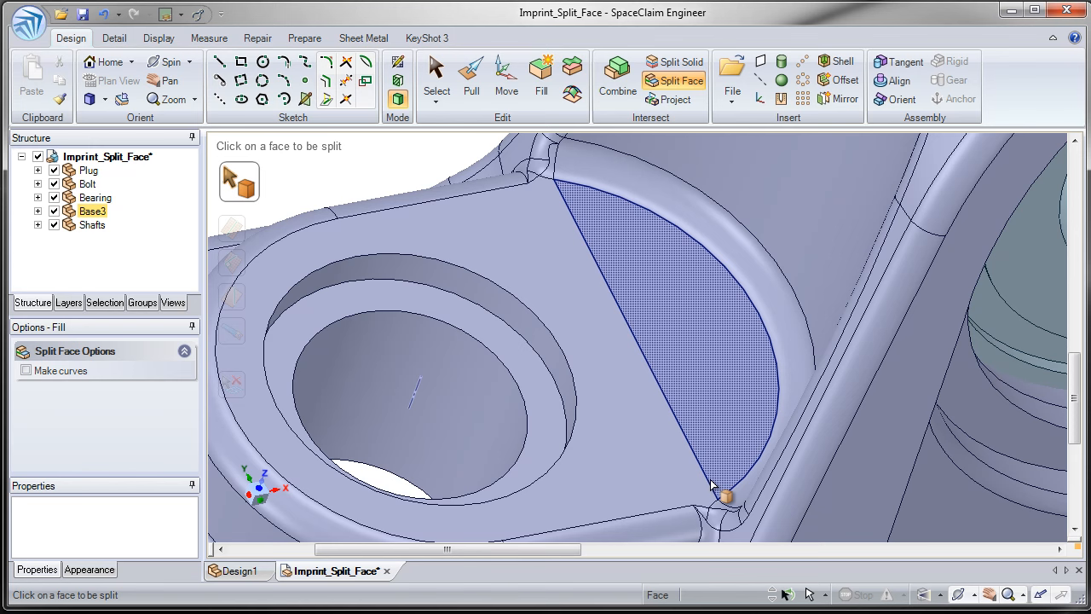
click(461, 179)
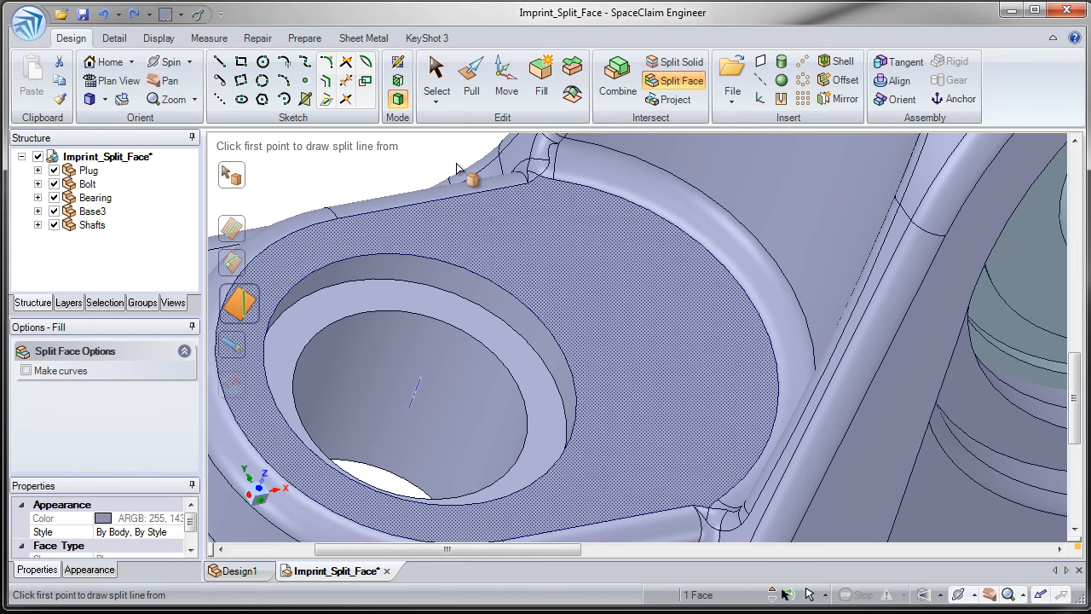
Step: Try a split line from the inner arc's rear end to a point in the middle of the top face, and undo it
click(555, 182)
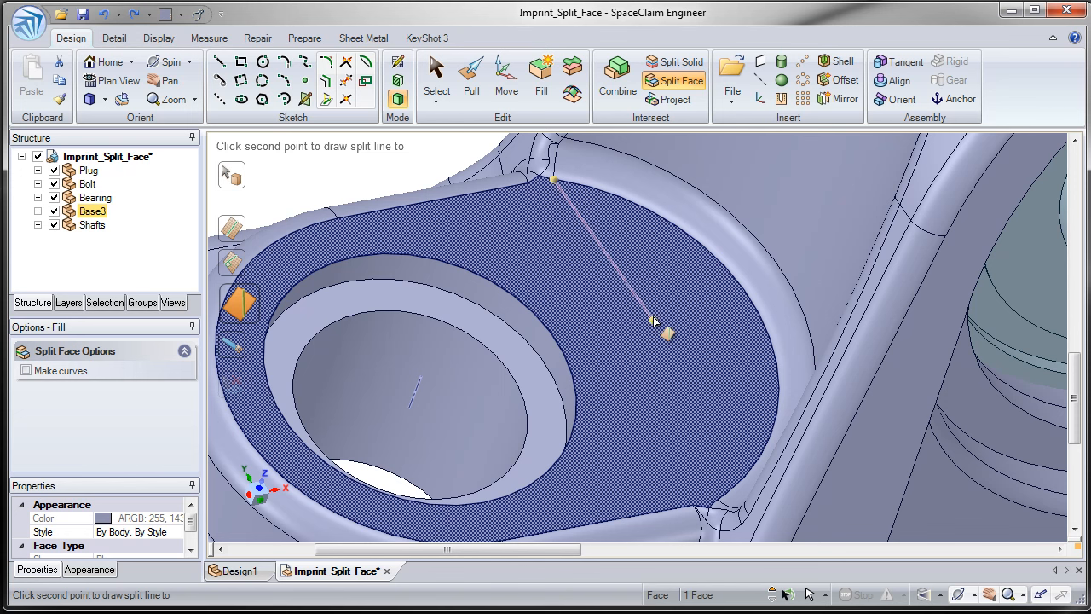
click(657, 358)
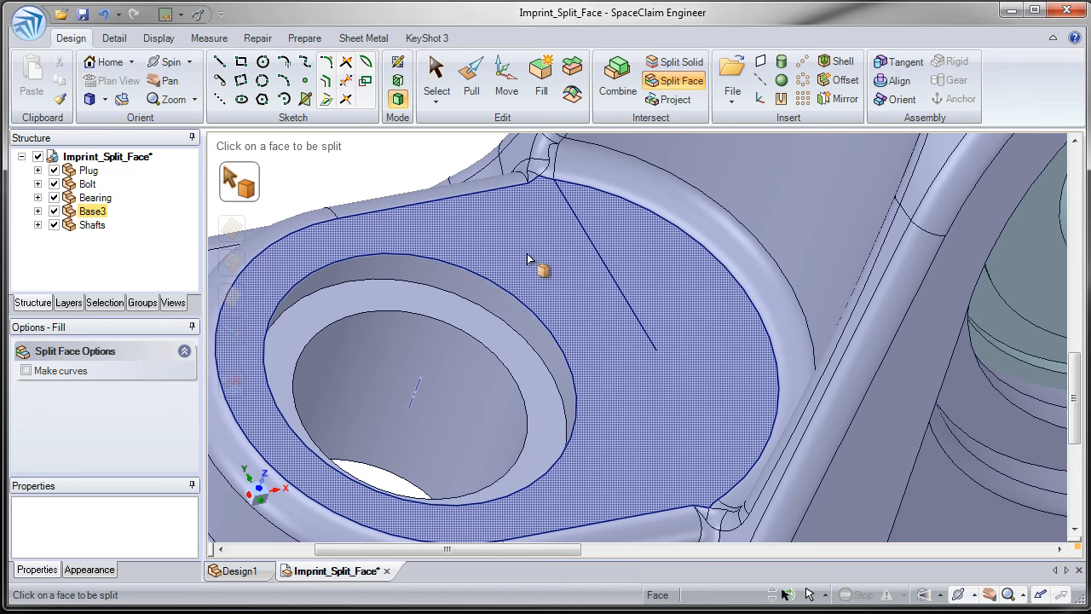
click(102, 13)
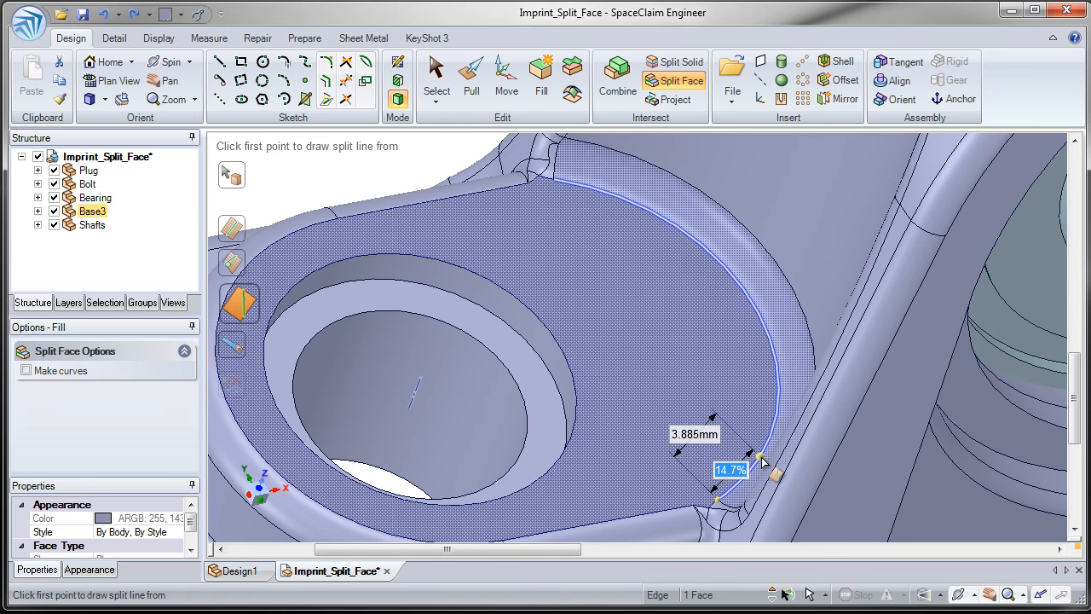
Step: Split the boss's top face with a line between the 0% and 100% points of its inner arc edge
text(0)
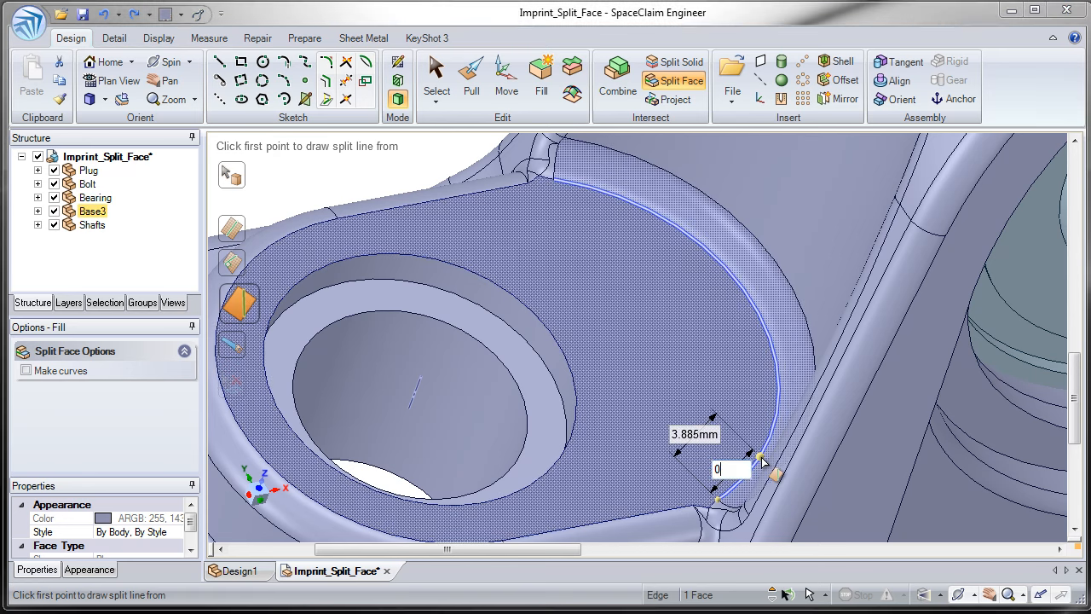
key(Return)
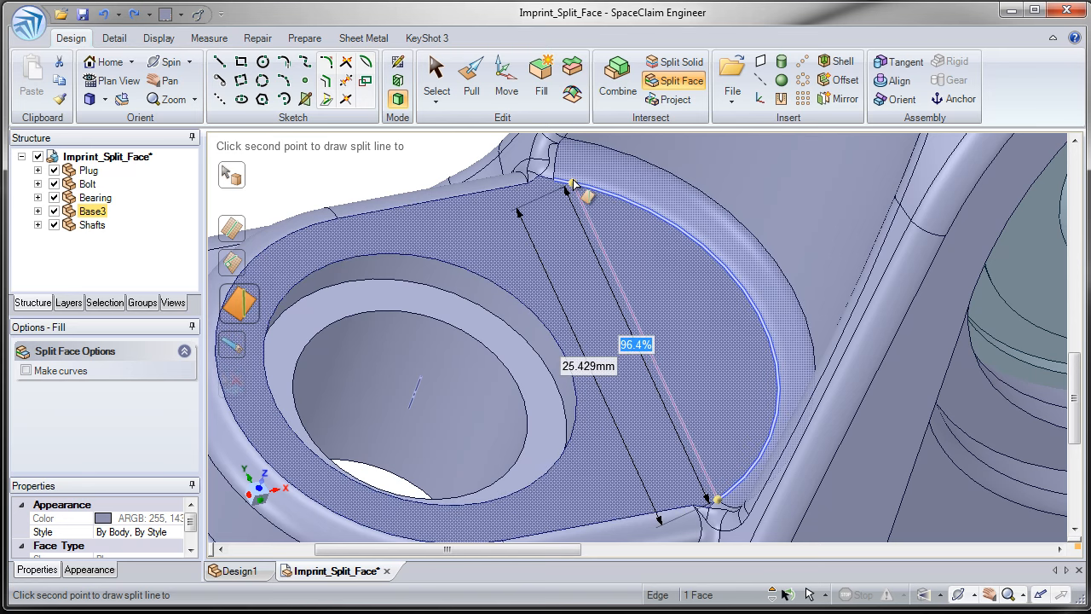
text(100)
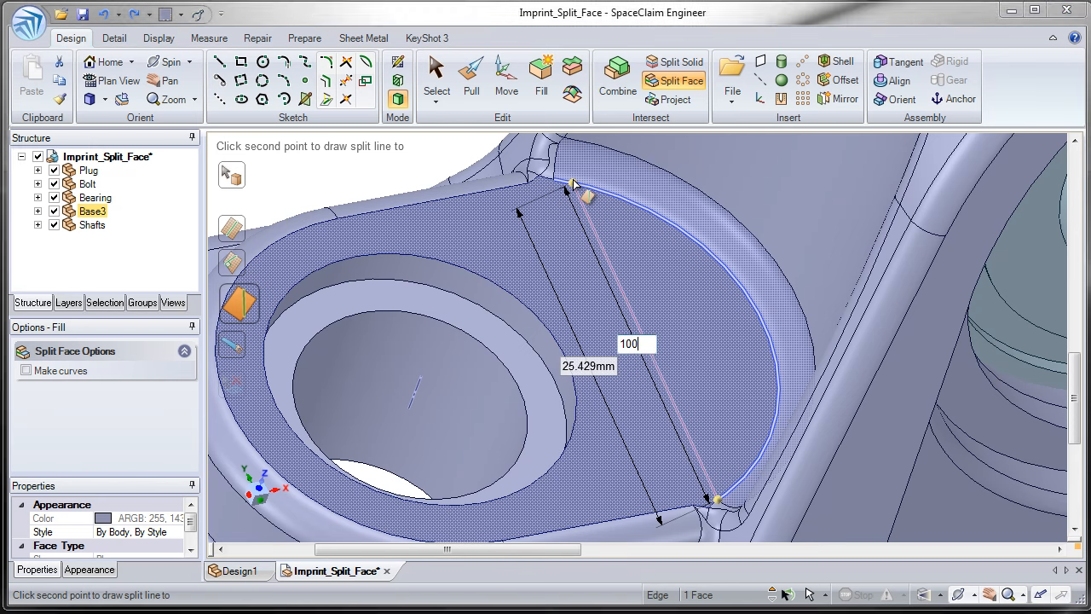
key(Return)
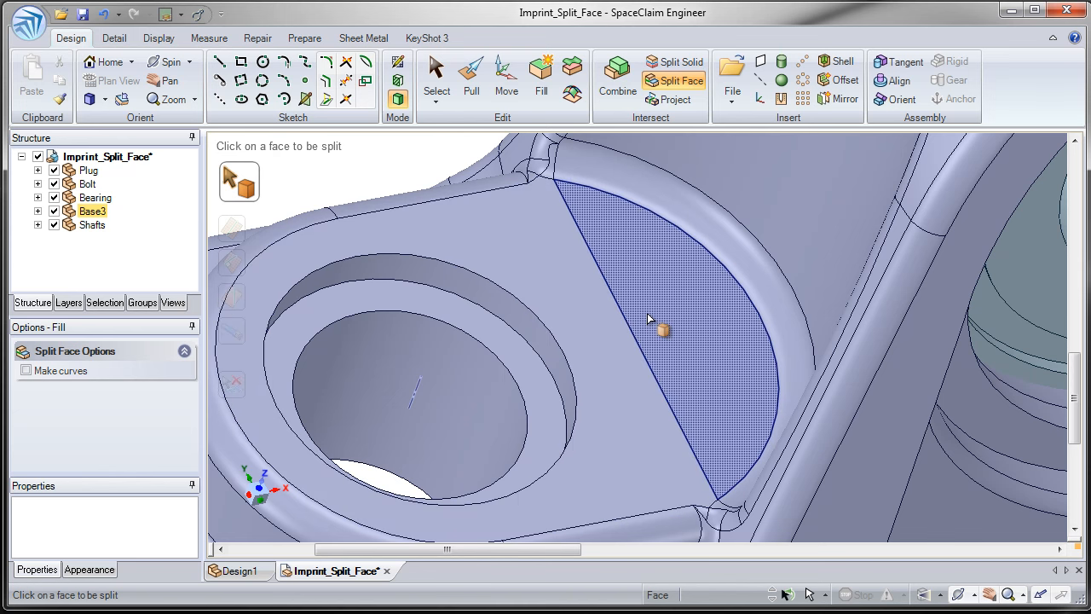
Step: Hide the Shafts, Plug, Bolt and Bearing components so that only Base3 is displayed
middle_drag(642, 319, 578, 275)
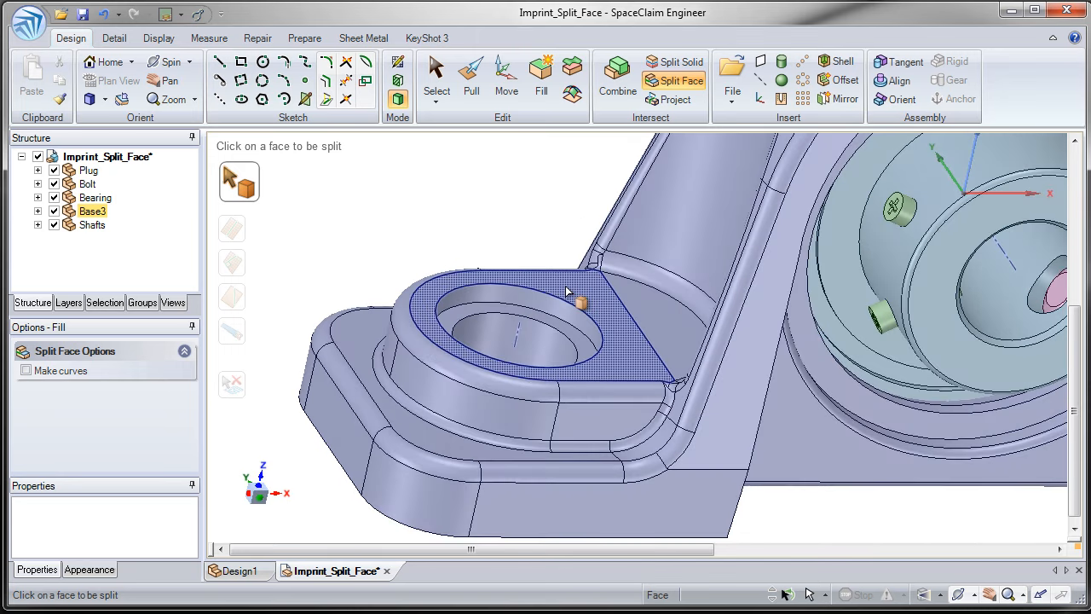
middle_drag(580, 345, 478, 304)
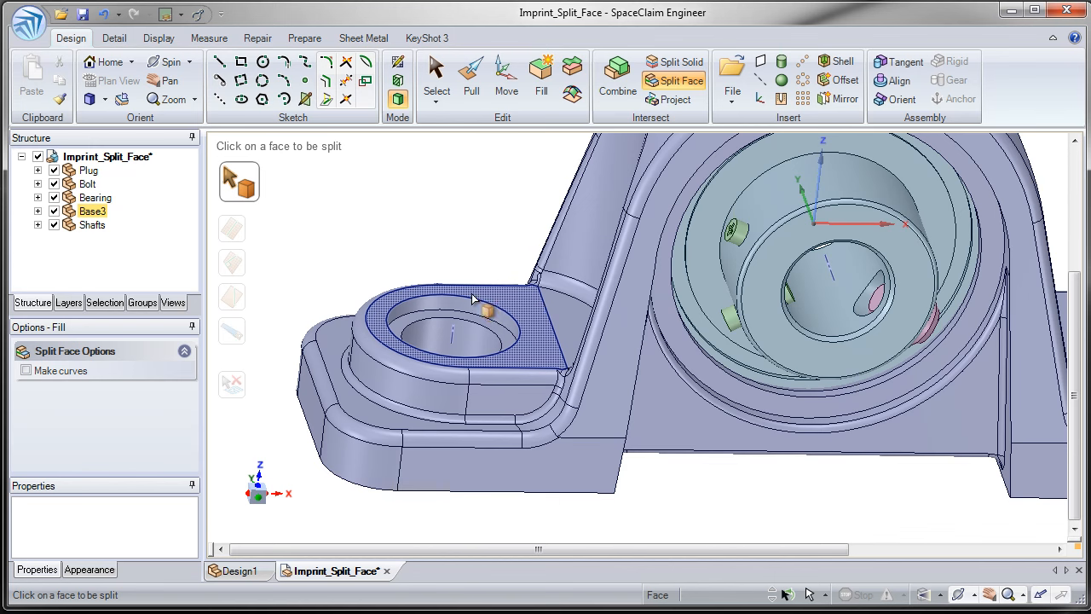
click(54, 225)
click(54, 171)
click(54, 184)
click(53, 198)
Step: Split the inner face of the base's large bore, using the boss's flat top face as the splitter face
middle_drag(597, 358, 554, 307)
click(742, 435)
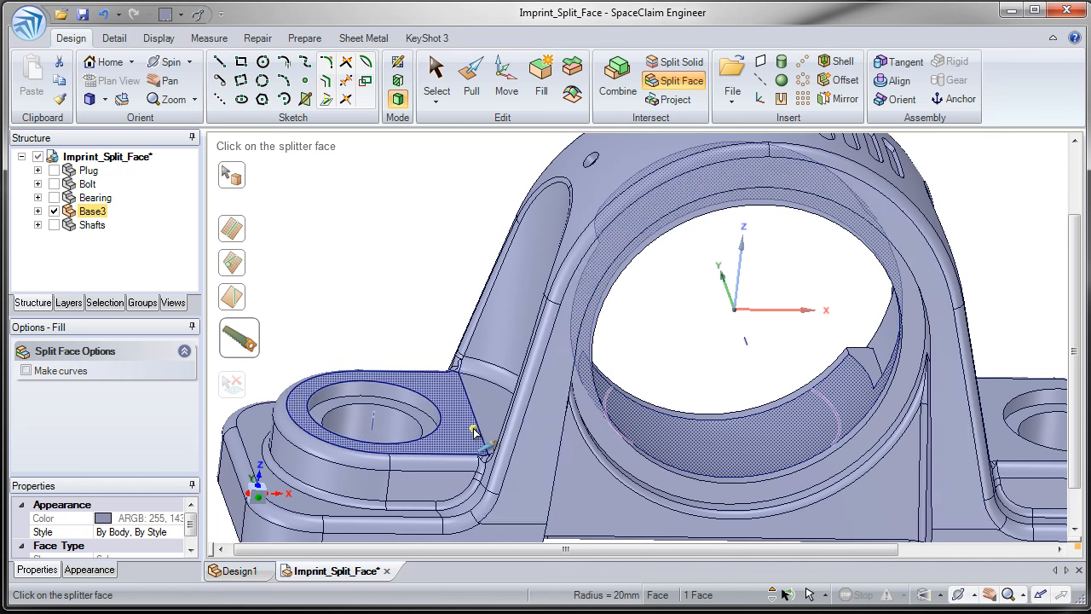
click(467, 433)
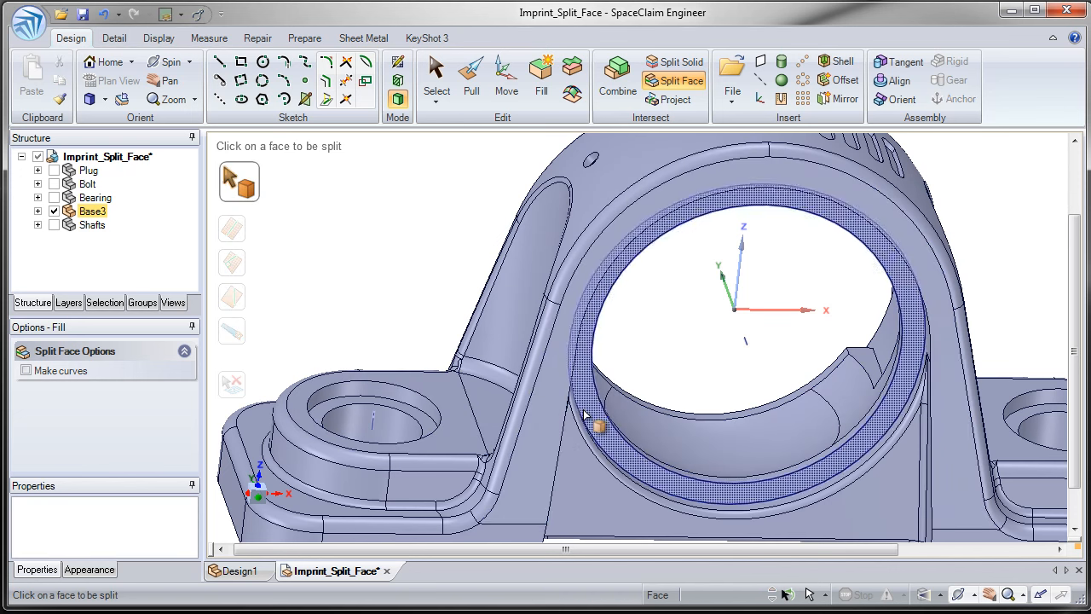
middle_drag(726, 428, 307, 384)
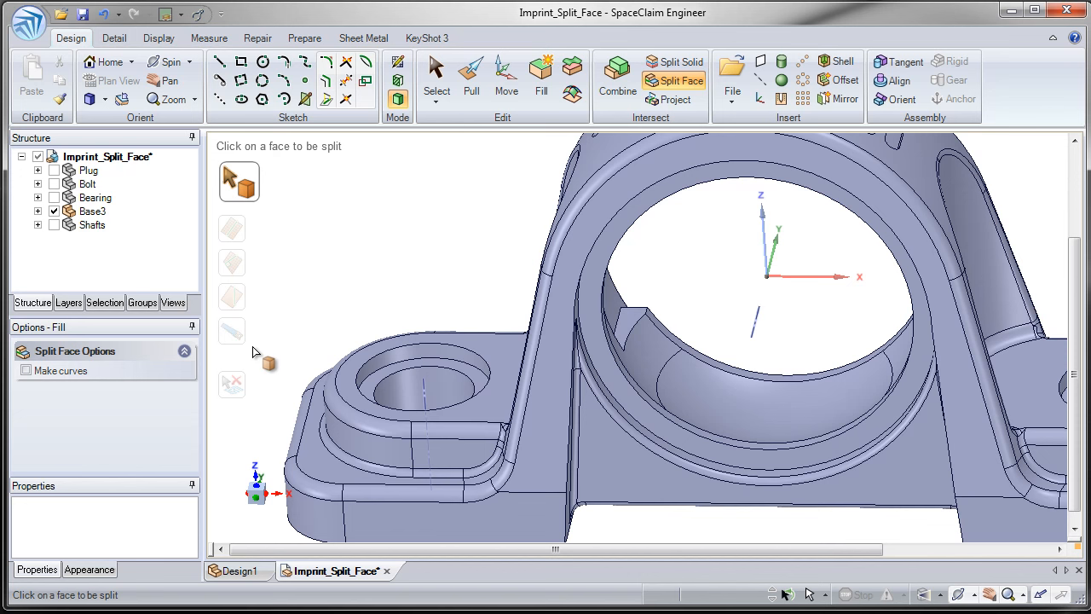
middle_drag(414, 385, 392, 408)
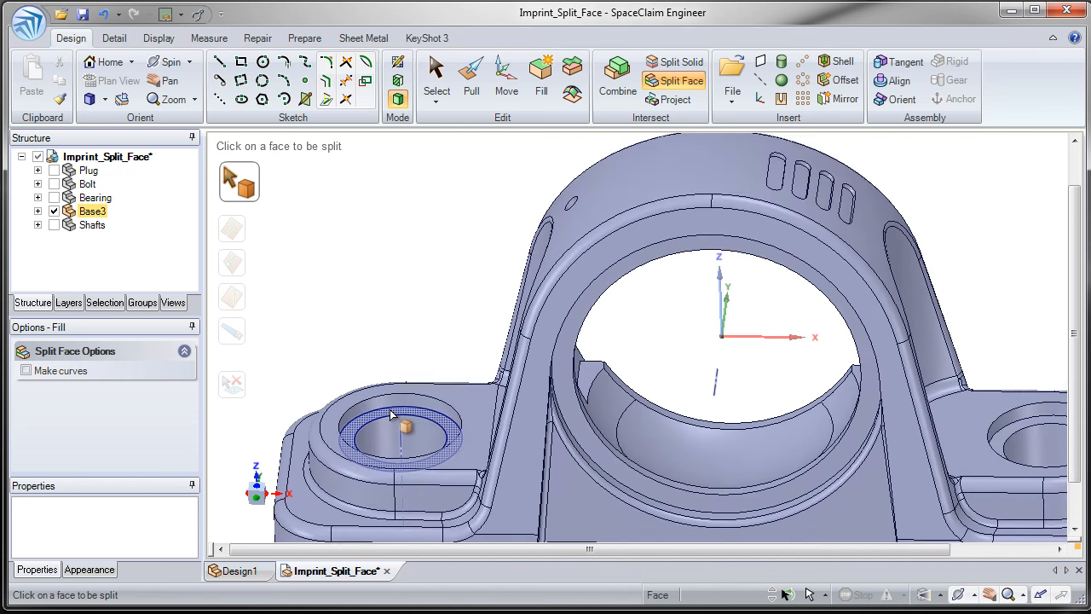
mouse_move(432, 349)
middle_down()
mouse_move(441, 339)
mouse_move(470, 343)
mouse_move(436, 379)
mouse_move(431, 320)
mouse_move(434, 331)
middle_up()
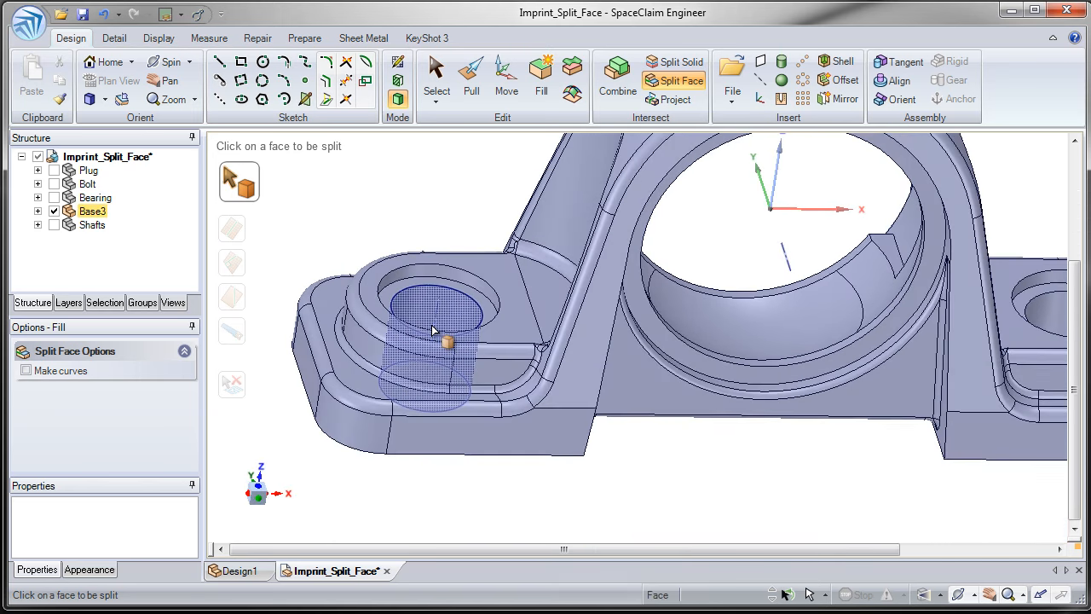
Step: Split the boss's rounded side face together with the rounds above and below it at 20% along the lower round's outer edge
scroll(434, 331, up, 5)
shift+middle_drag(446, 419, 518, 429)
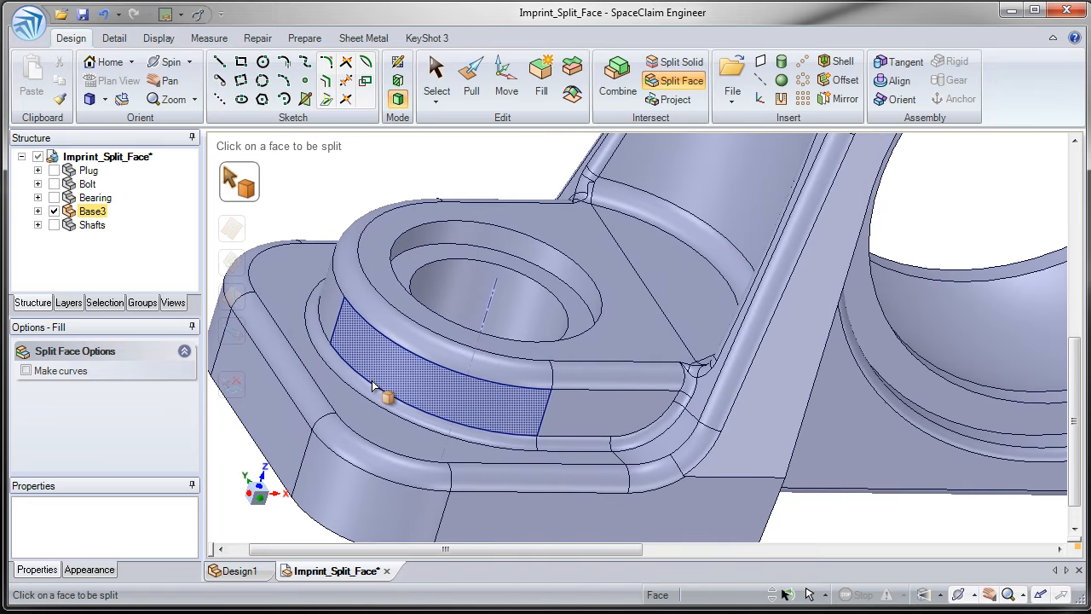
scroll(361, 371, up, 2)
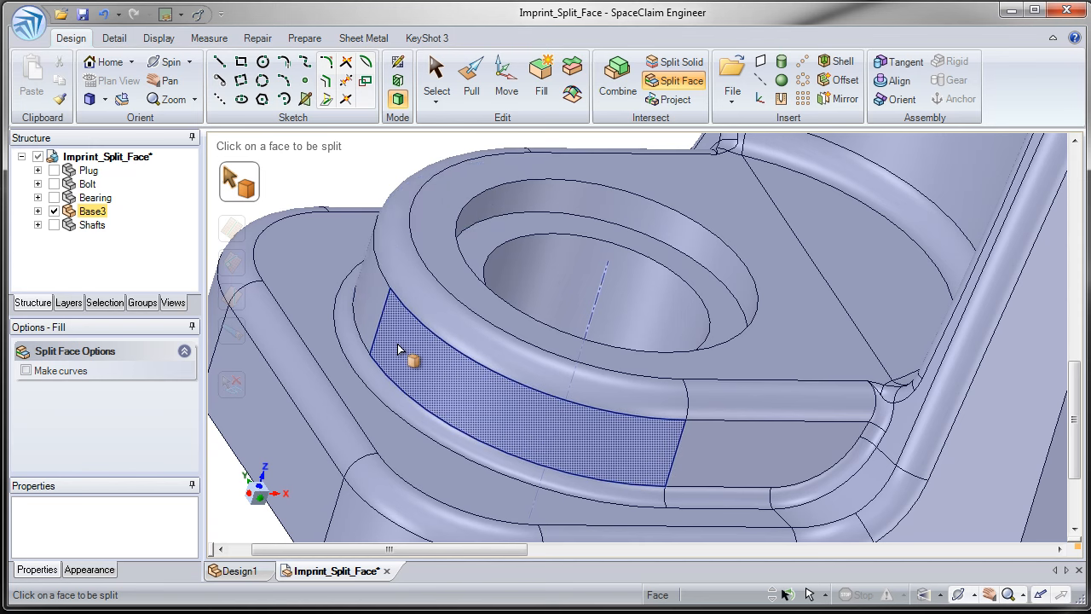
middle_drag(397, 344, 497, 365)
click(527, 366)
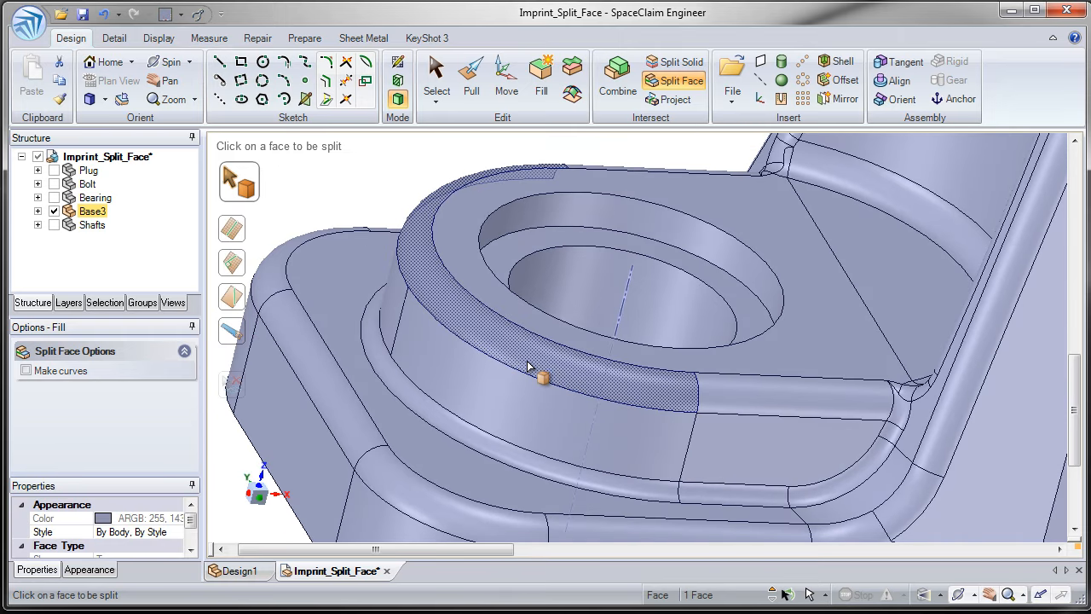
ctrl+click(515, 396)
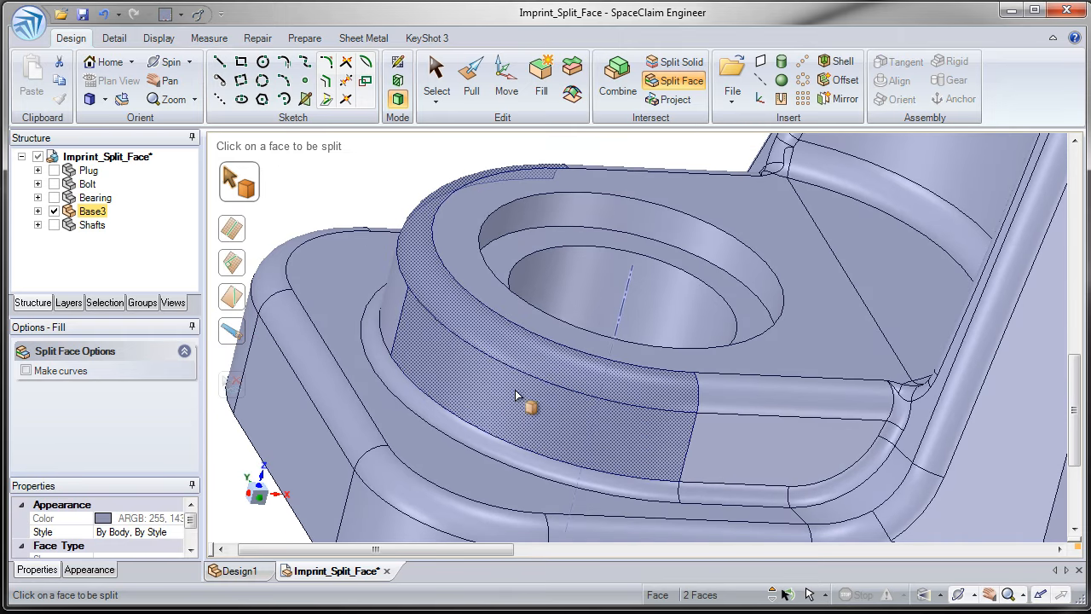
ctrl+click(499, 449)
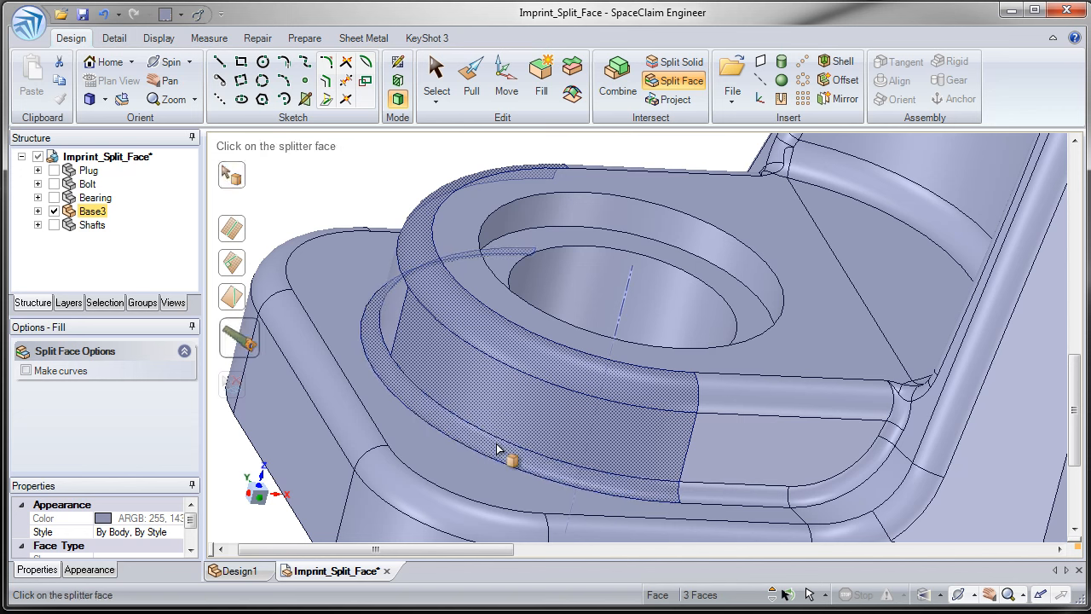
click(232, 229)
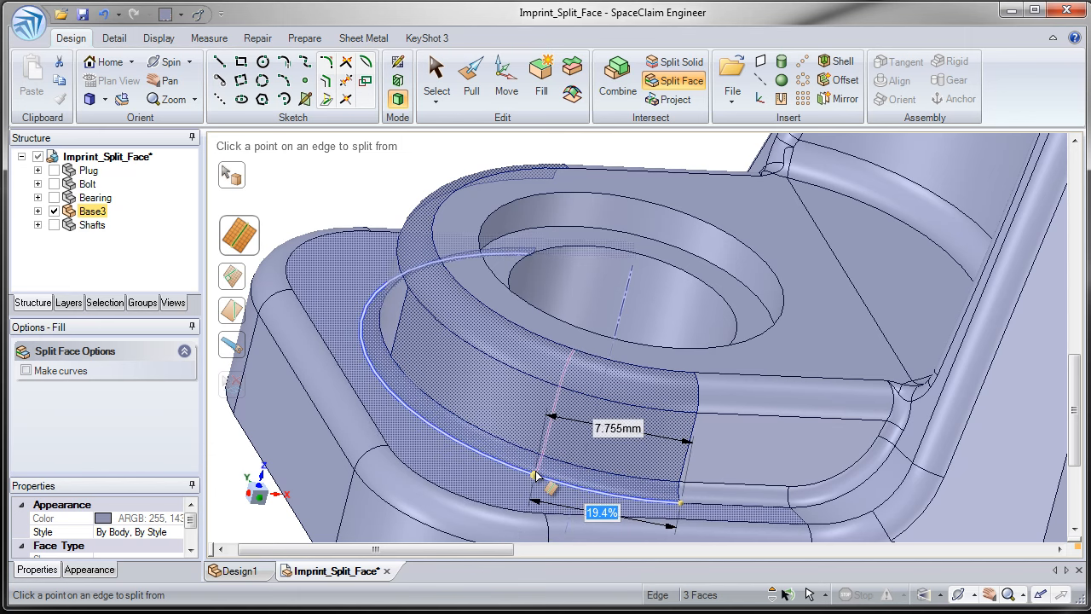
text(20)
key(Return)
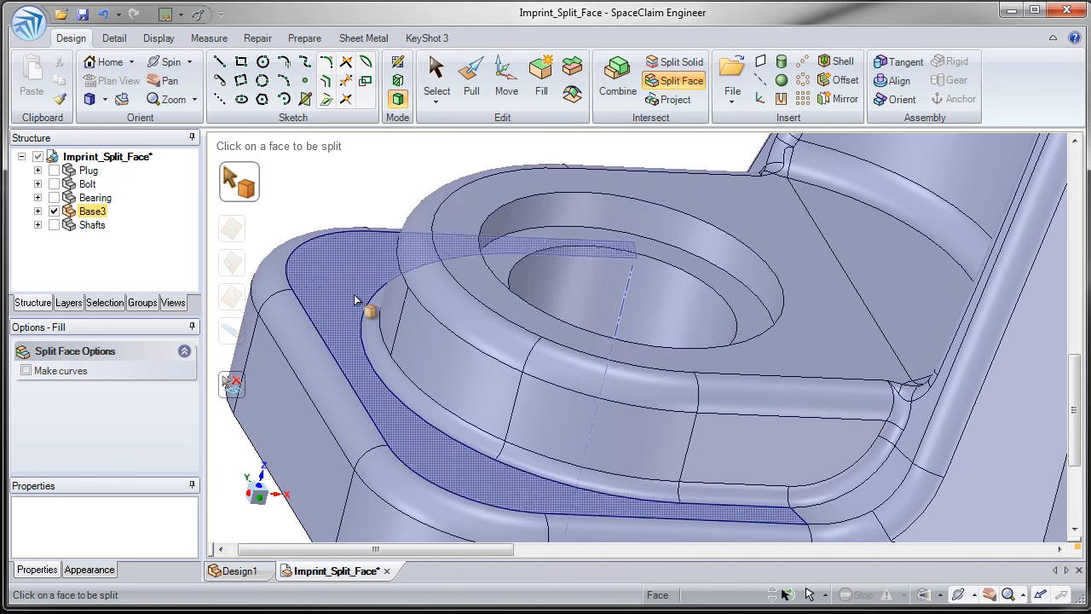
scroll(367, 309, down, 5)
scroll(377, 221, down, 3)
middle_drag(390, 214, 464, 333)
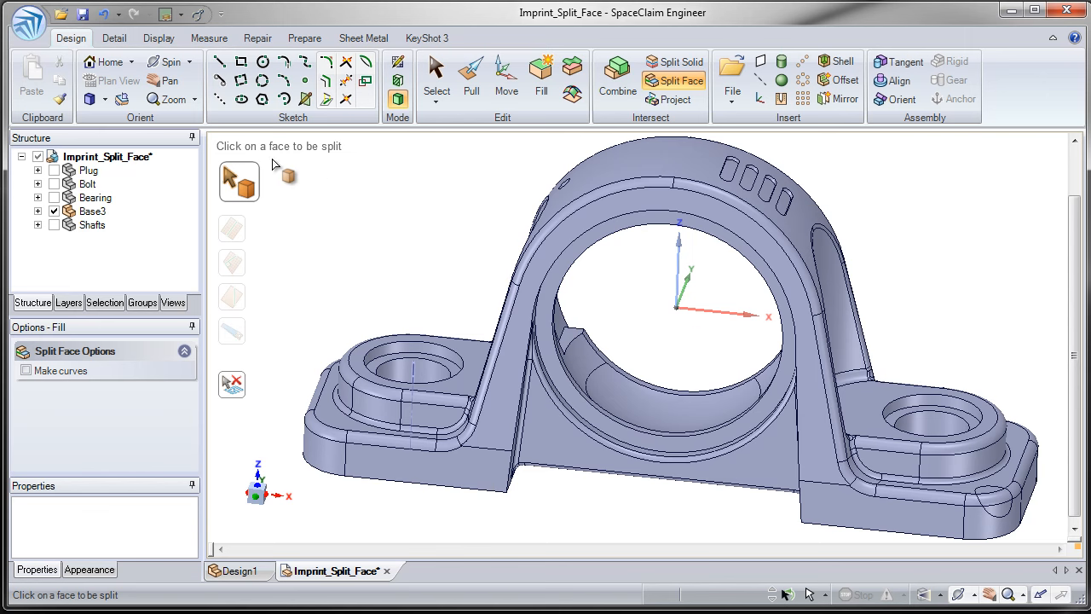
Step: Hide the Base3 component and display the Shafts, Bearing and Bolt components
click(54, 211)
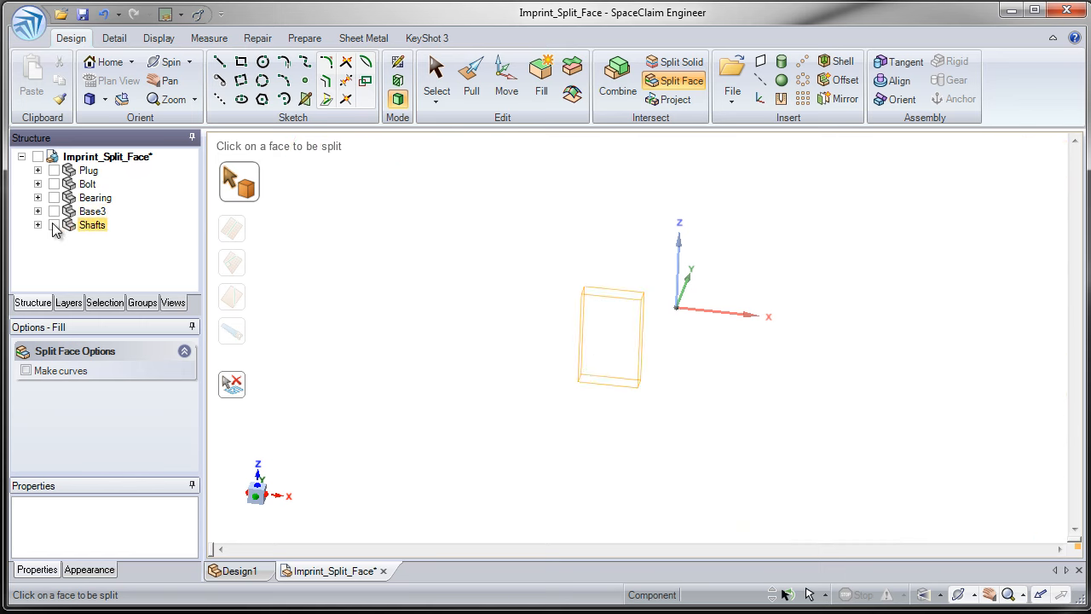
click(54, 224)
click(53, 197)
click(53, 184)
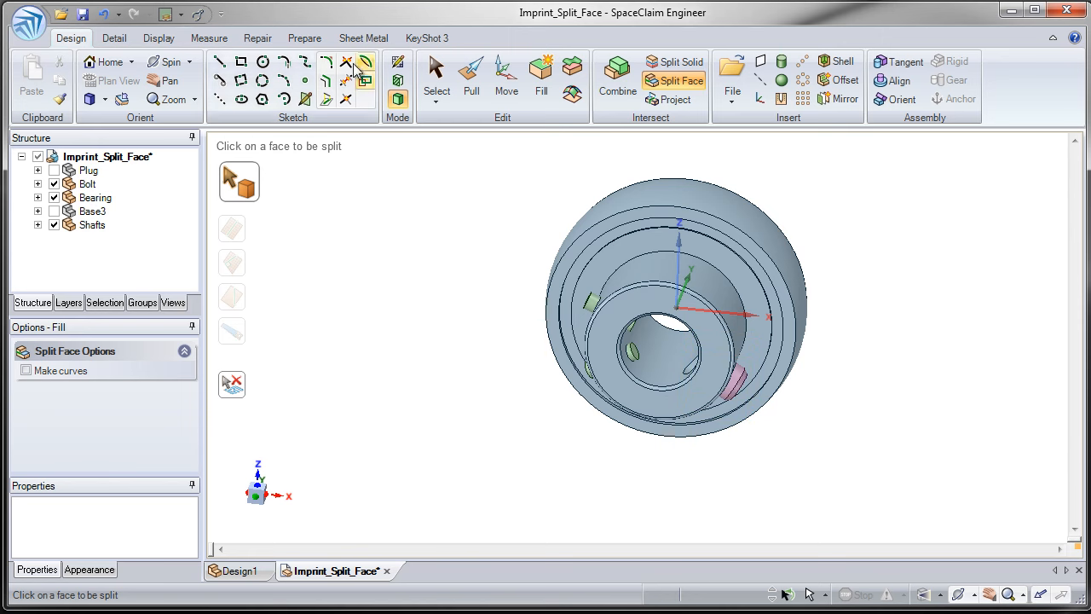
click(305, 38)
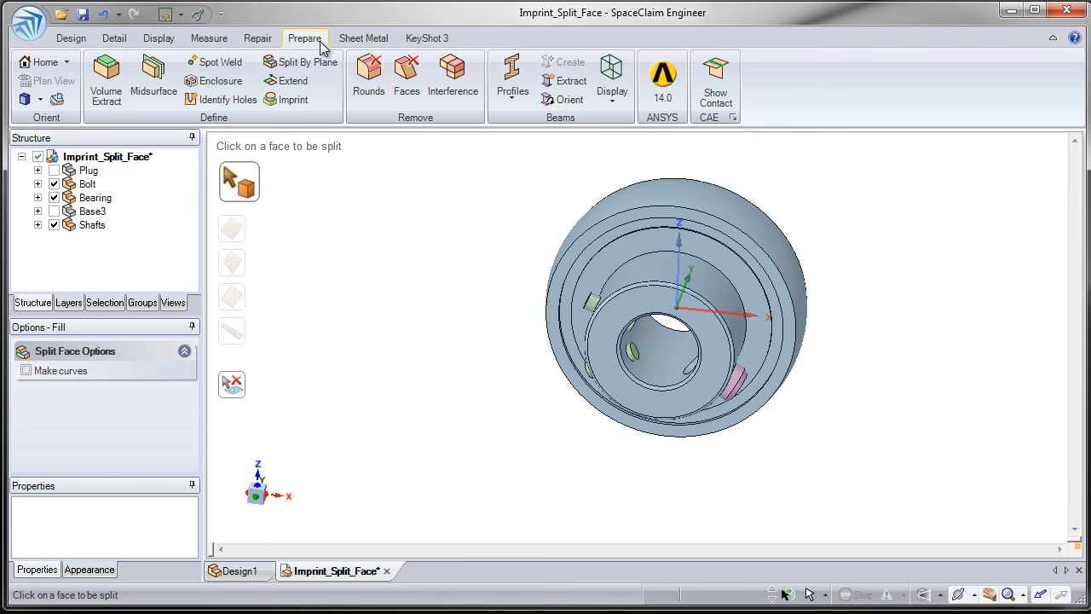
click(294, 99)
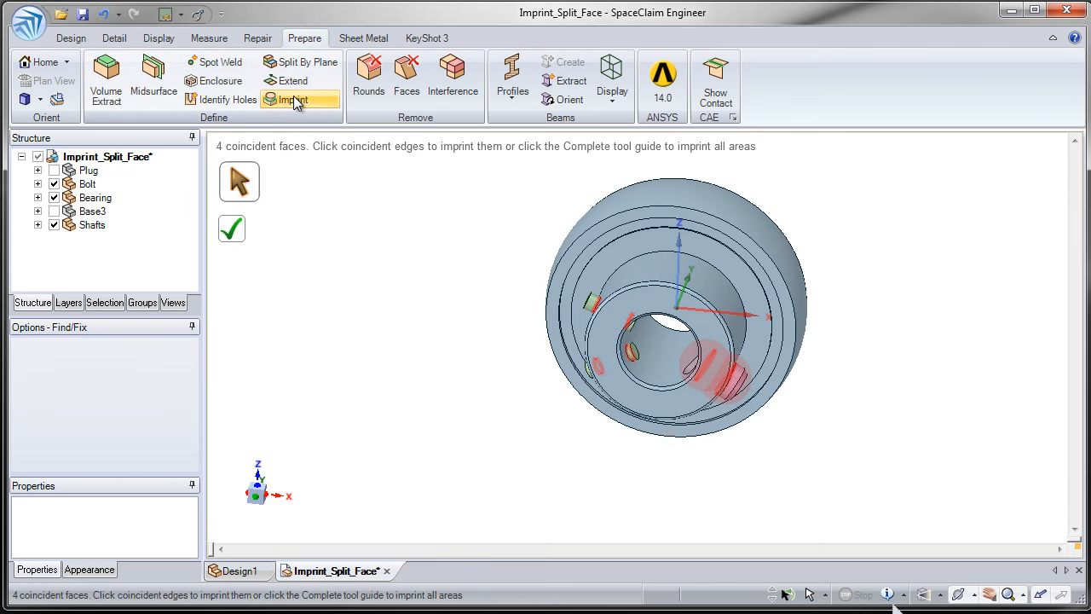
scroll(589, 382, up, 4)
middle_drag(550, 454, 453, 388)
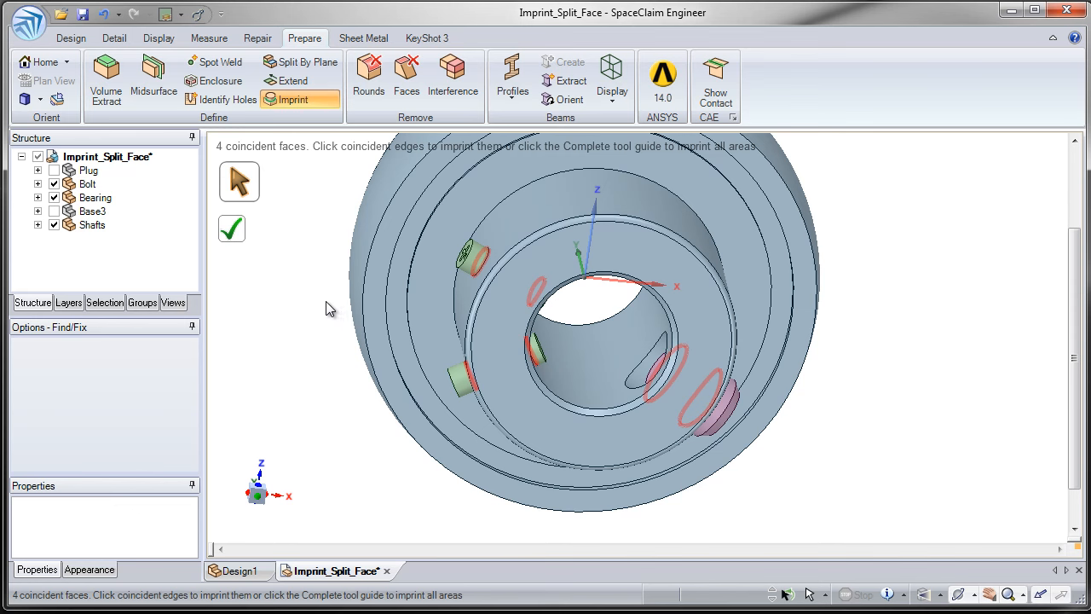
key(Escape)
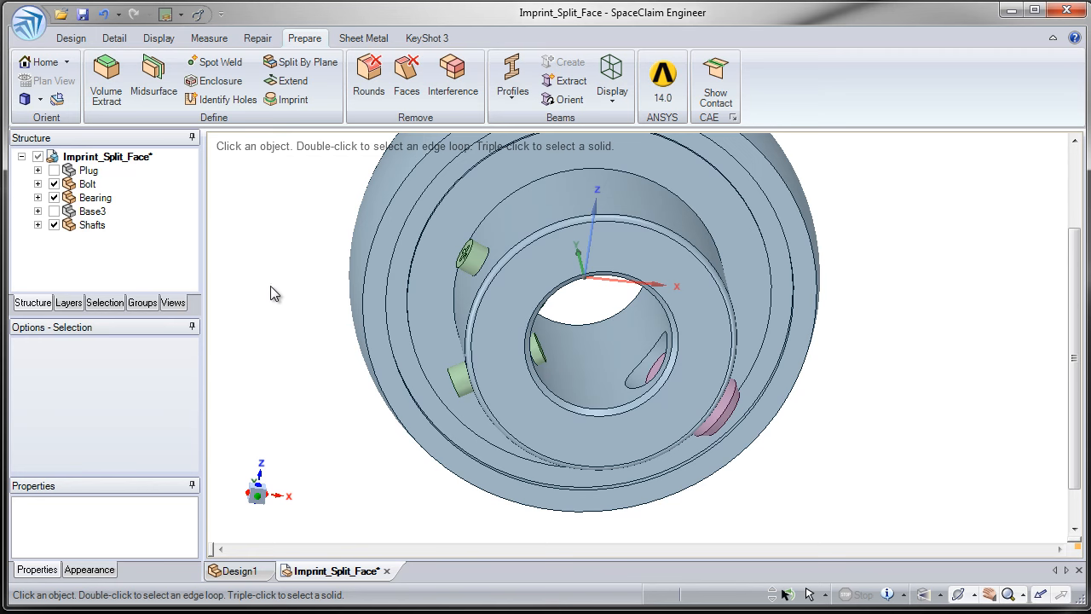
Step: Hide the Bearing temporarily to examine the side faces of the shafts and the bolt, and display it again
click(53, 197)
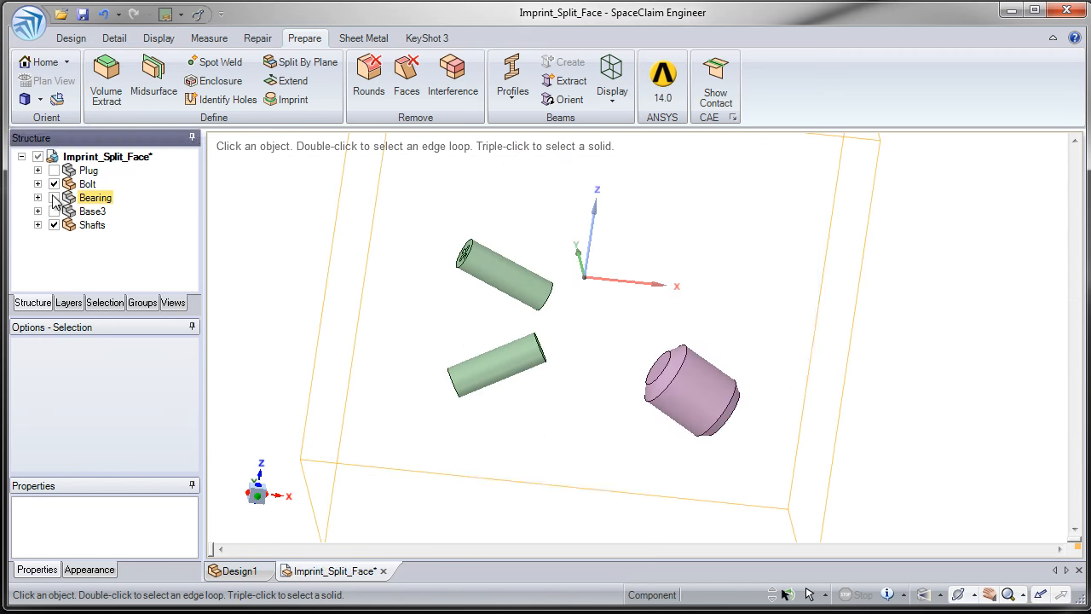
click(476, 288)
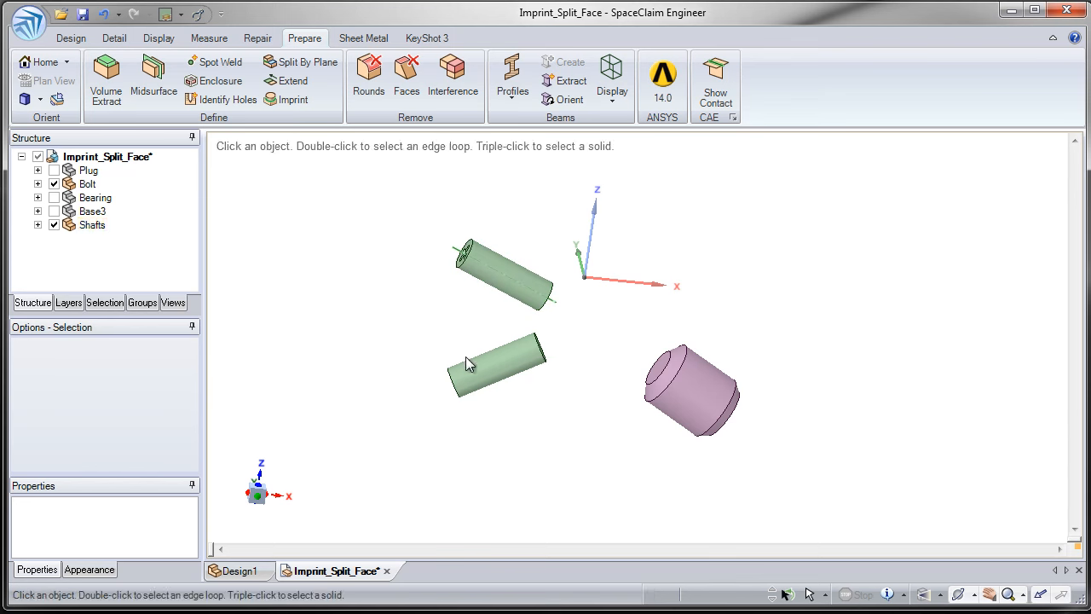
click(406, 353)
click(54, 198)
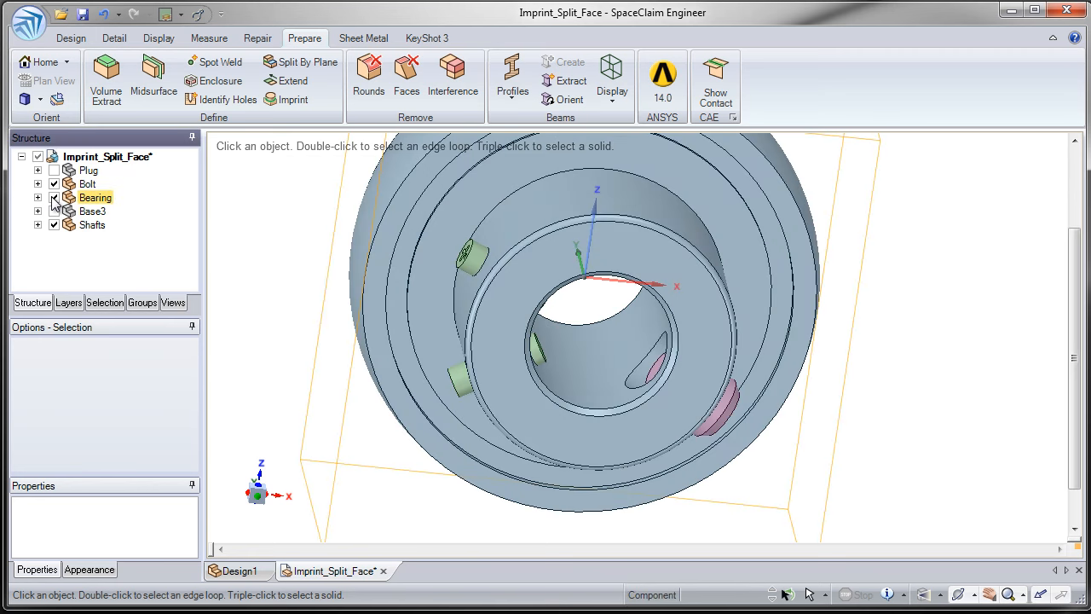
Step: Imprint all coincident areas between the bearing, the shafts and the bolt
click(288, 100)
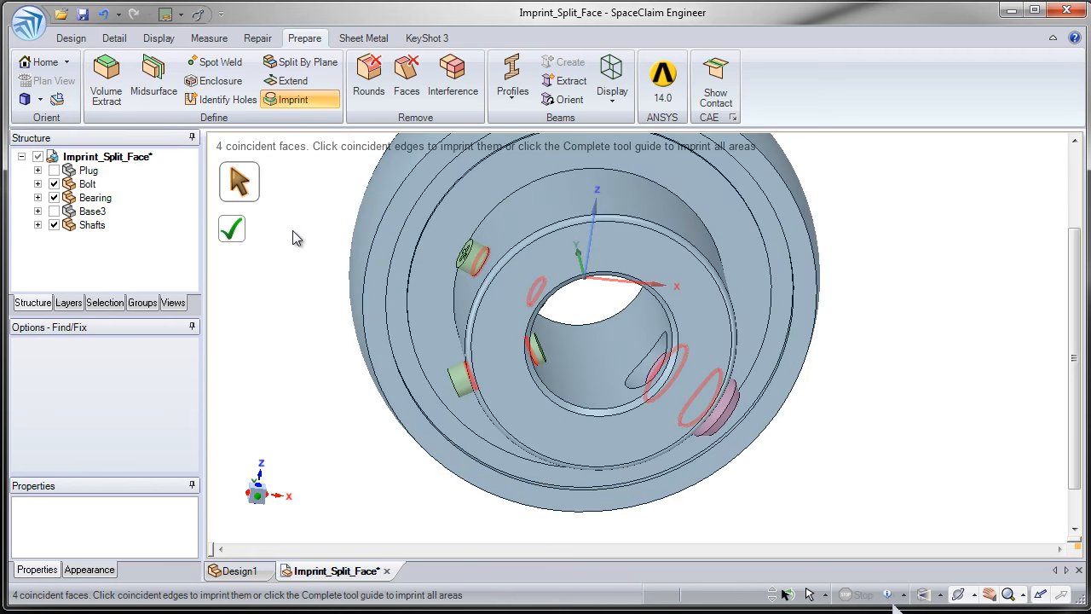
scroll(363, 264, up, 5)
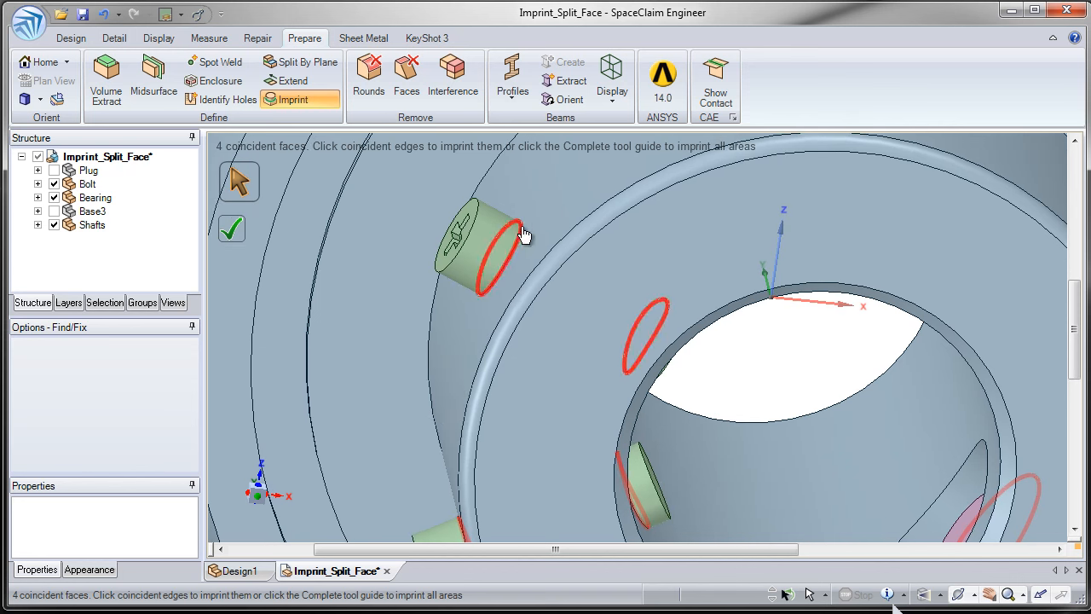
scroll(510, 249, down, 3)
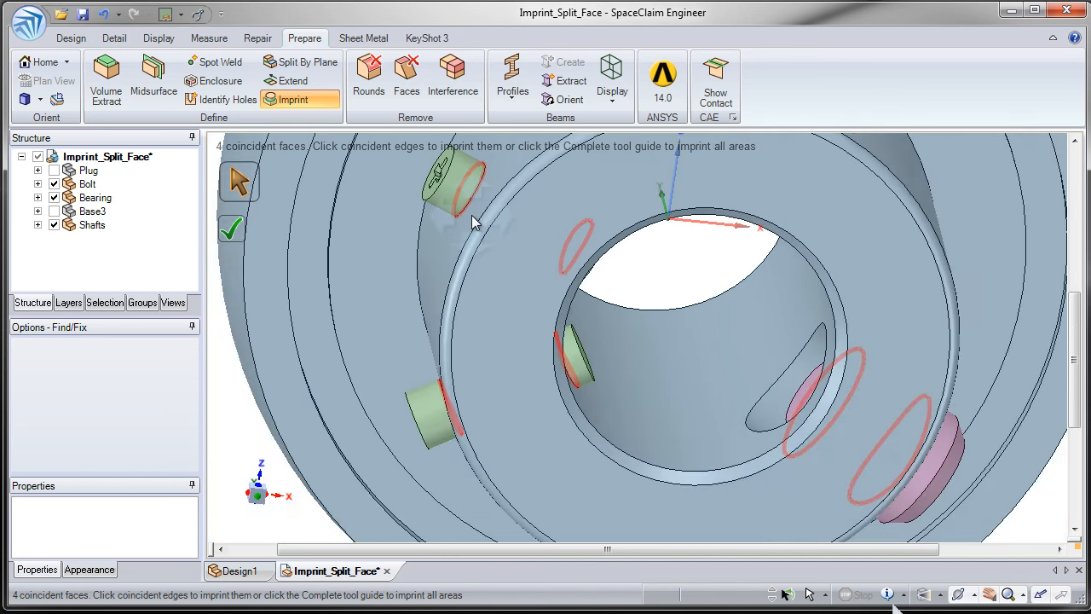
click(243, 238)
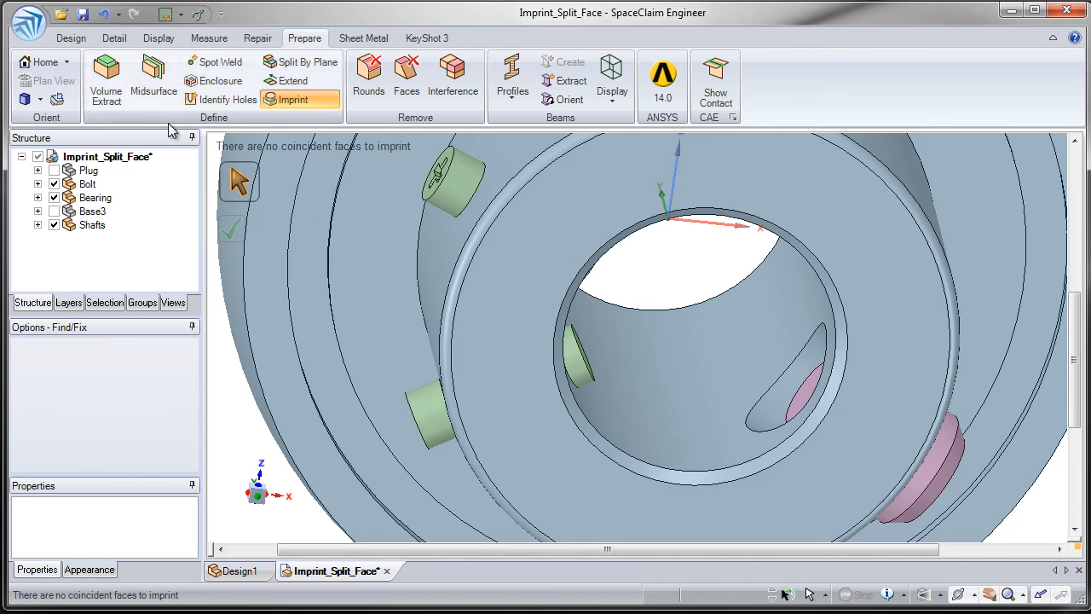
Step: Hide the Bolt and Bearing components and examine the imprinted end face of the upper shaft
click(71, 38)
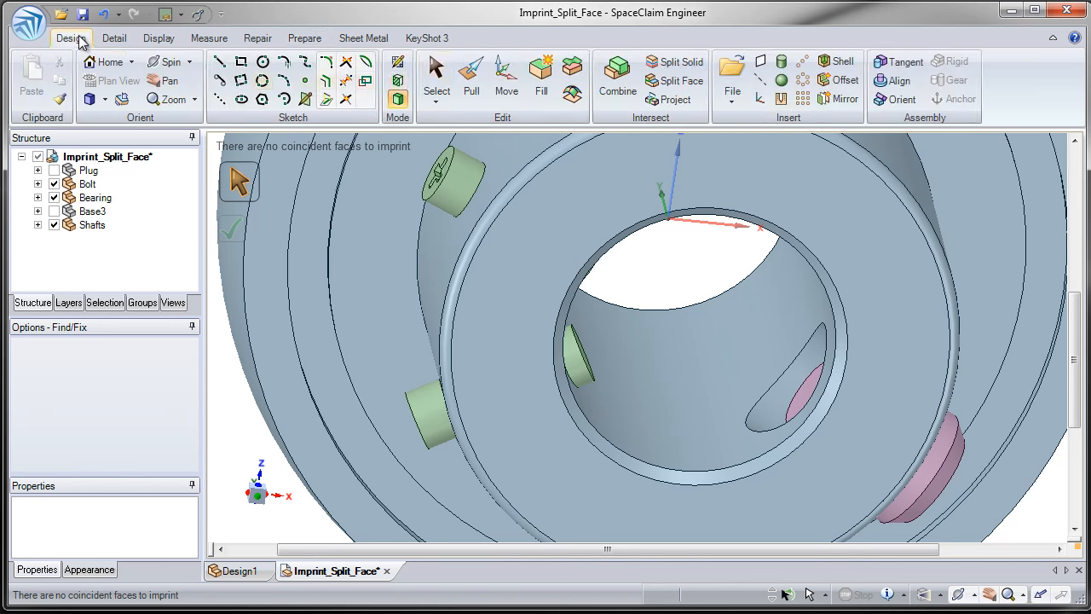
click(439, 85)
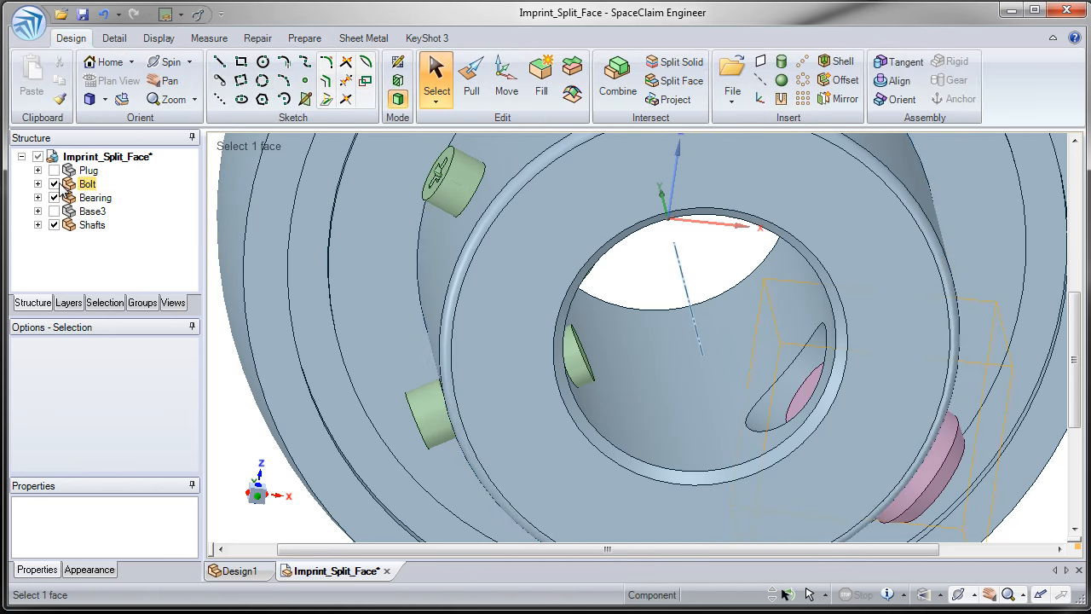
click(53, 184)
click(54, 198)
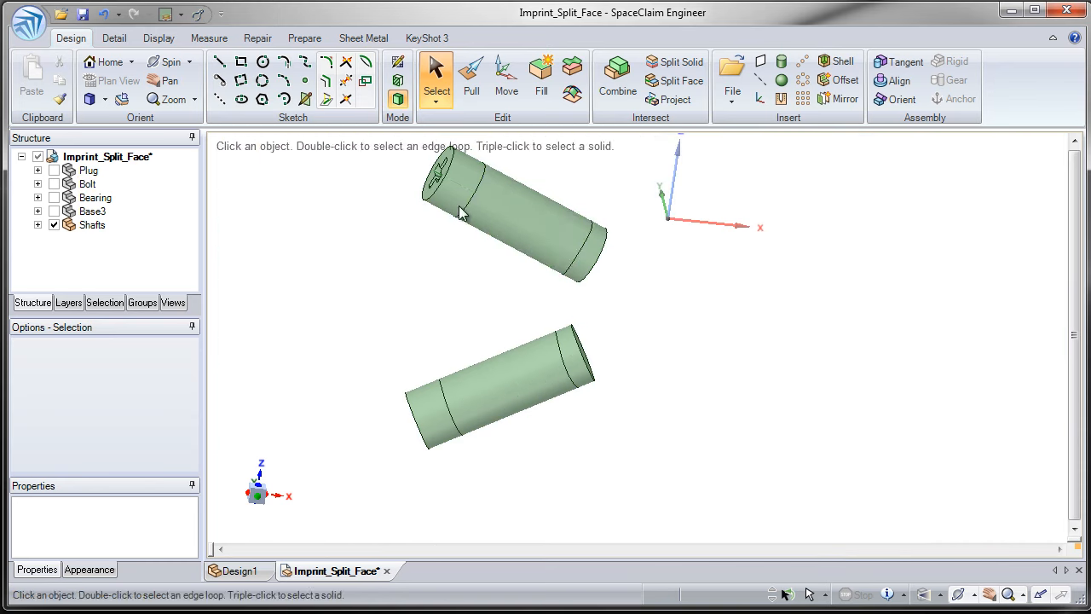
click(484, 205)
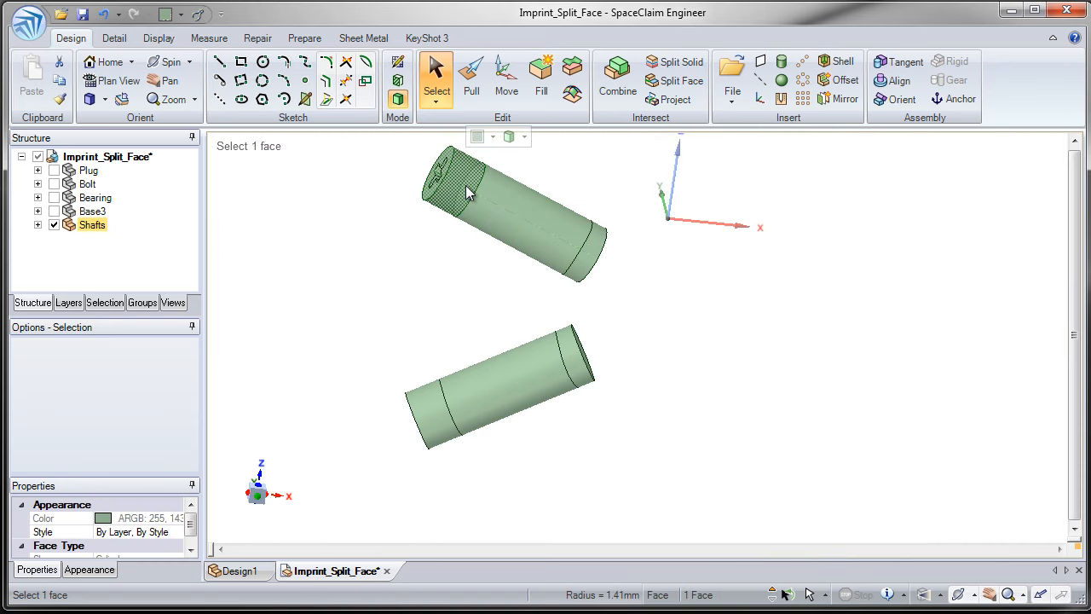
click(366, 198)
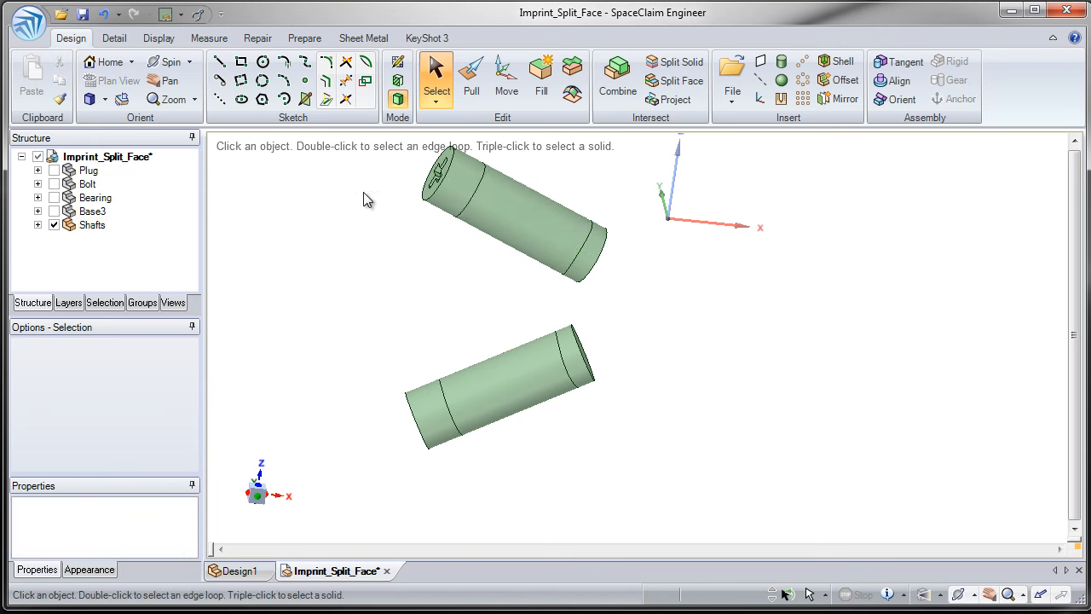
Step: Measure the upper shaft's middle cylindrical face between the imprinted edges
click(210, 42)
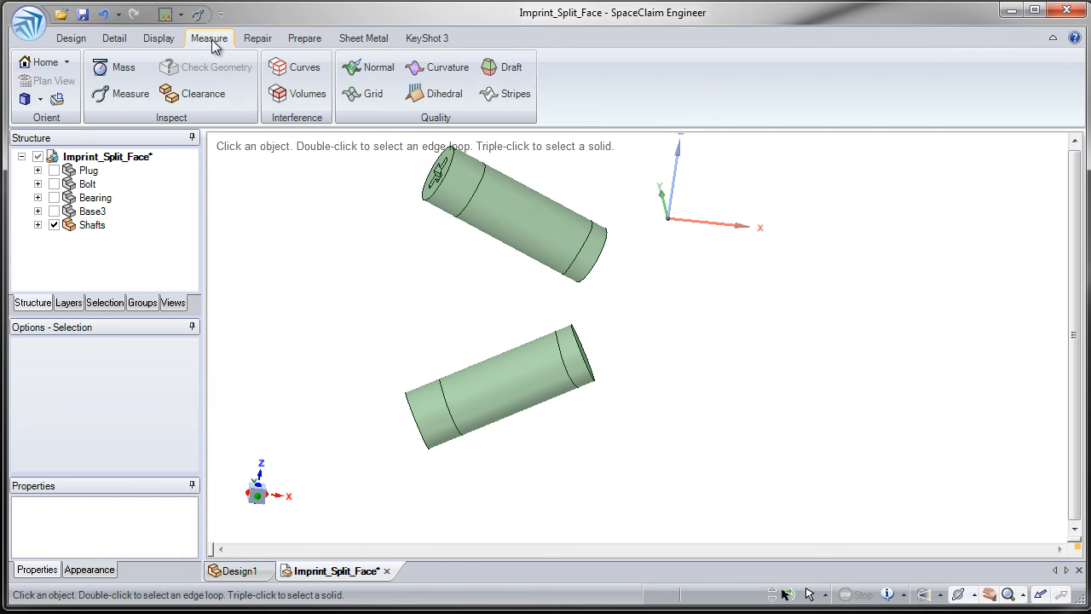
click(119, 94)
click(489, 201)
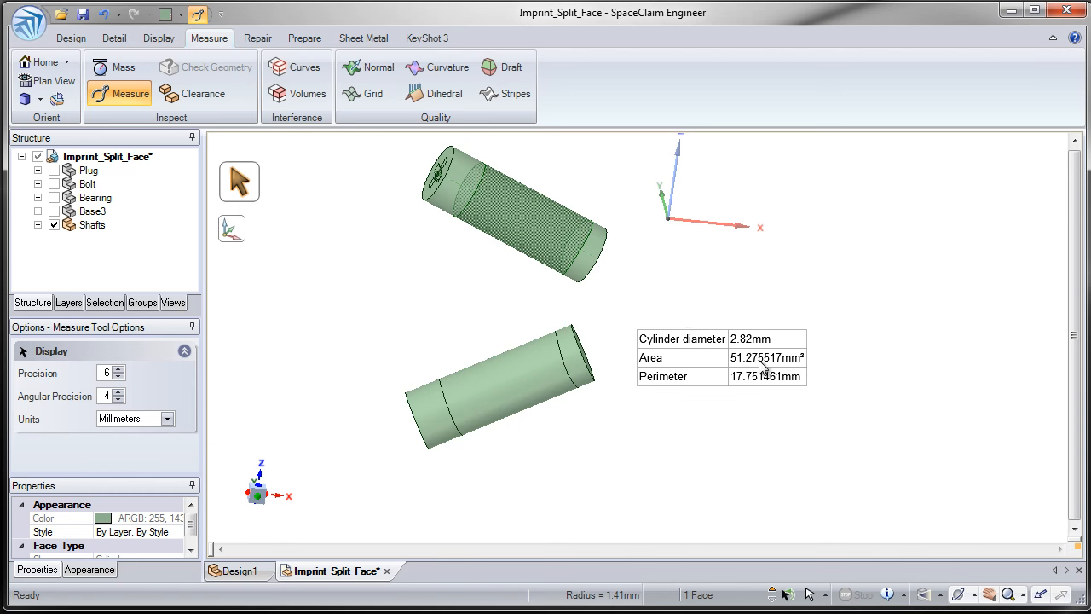
click(725, 430)
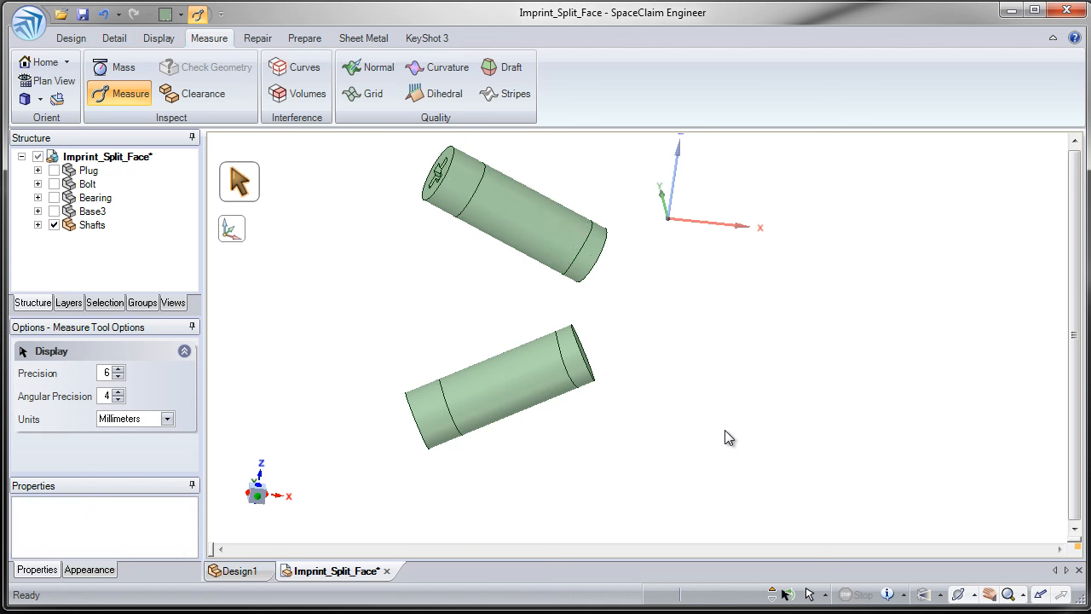
Step: Display only the Bearing component and measure the cylindrical face of its hole for the upper shaft
click(54, 225)
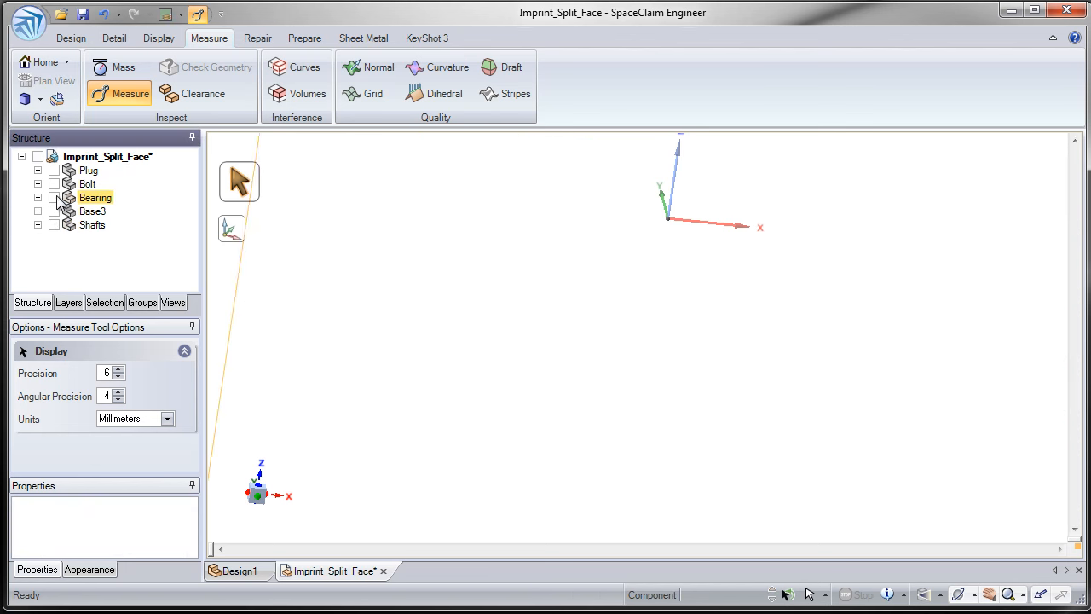
click(54, 198)
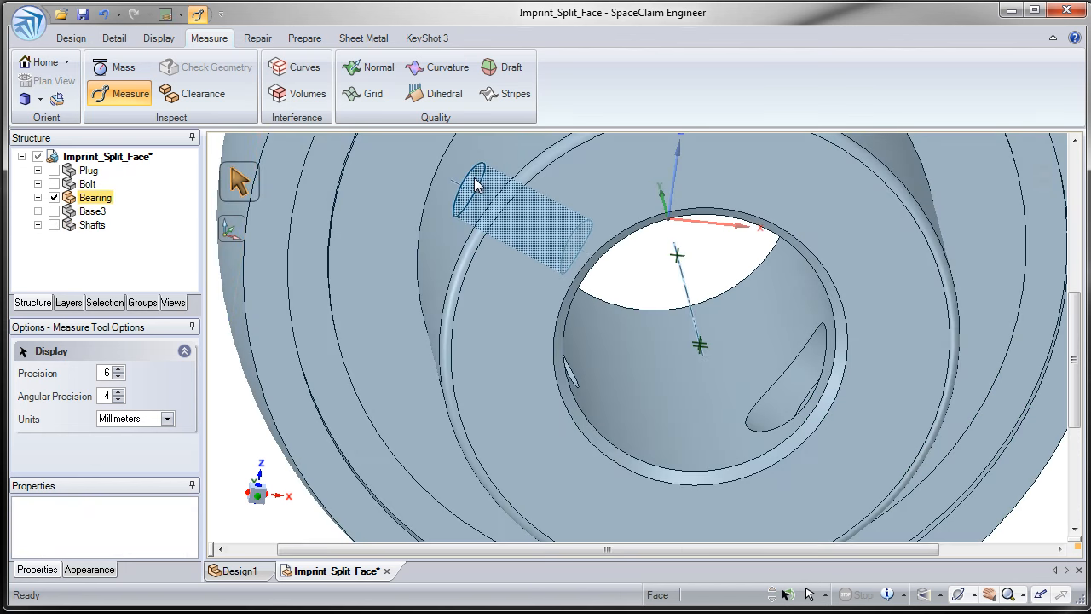
click(477, 184)
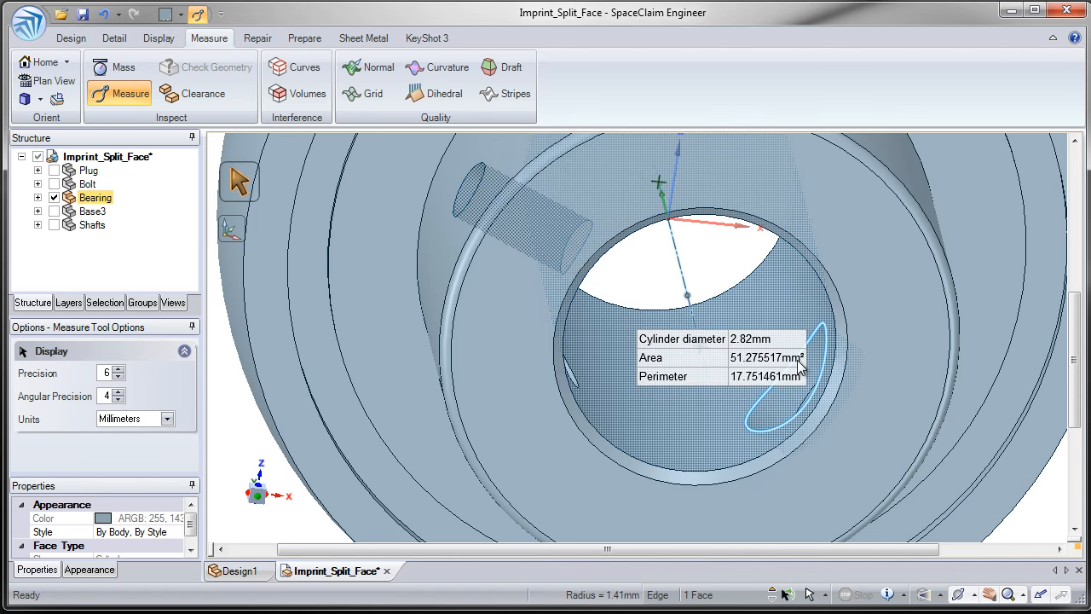
click(719, 276)
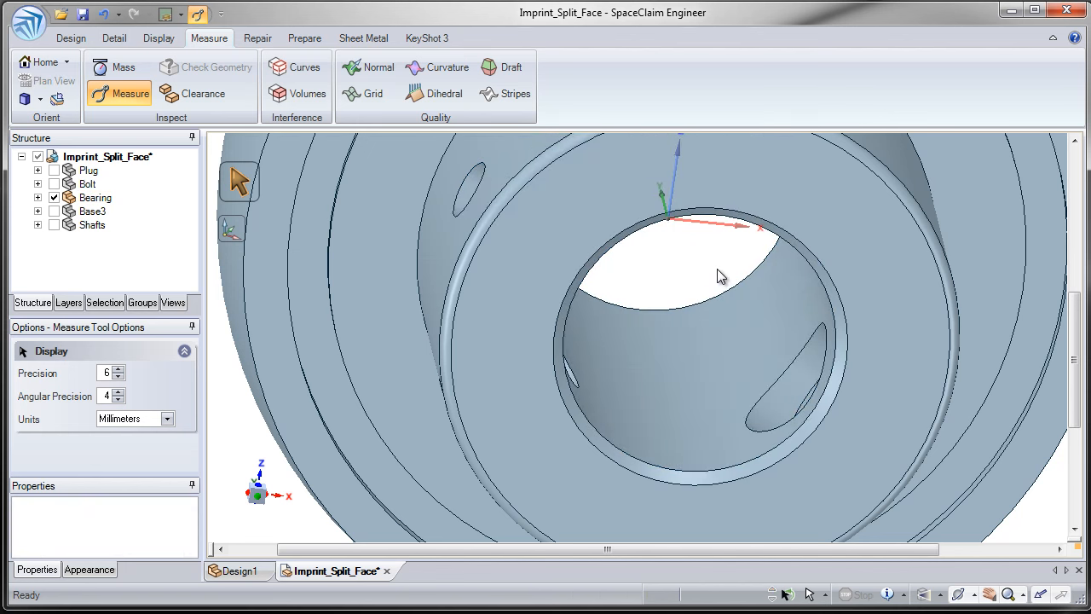
Step: Display the Shafts, Base3, Plug and Bolt components again alongside the Bearing and leave the Measure tool
click(54, 225)
click(53, 212)
click(645, 385)
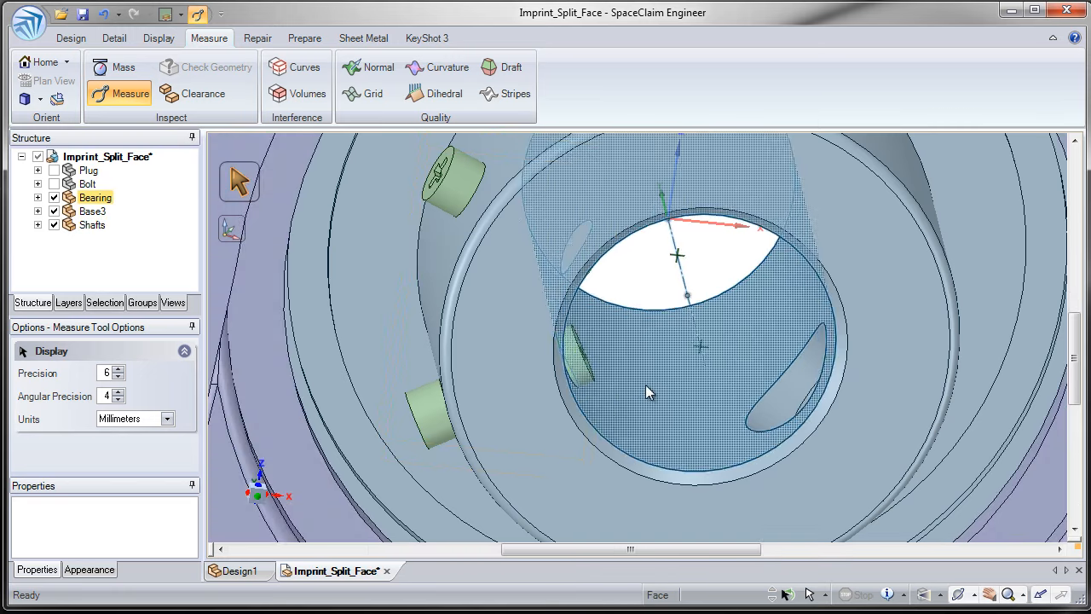
scroll(610, 227, down, 5)
scroll(610, 228, down, 3)
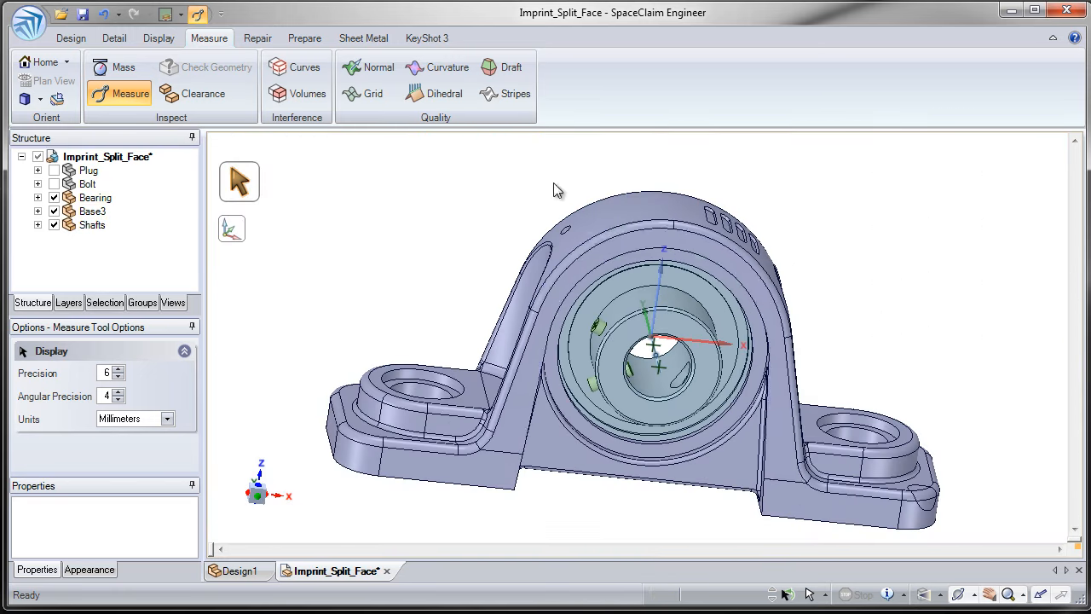
click(54, 171)
middle_drag(511, 294, 362, 298)
key(Escape)
click(520, 388)
key(Escape)
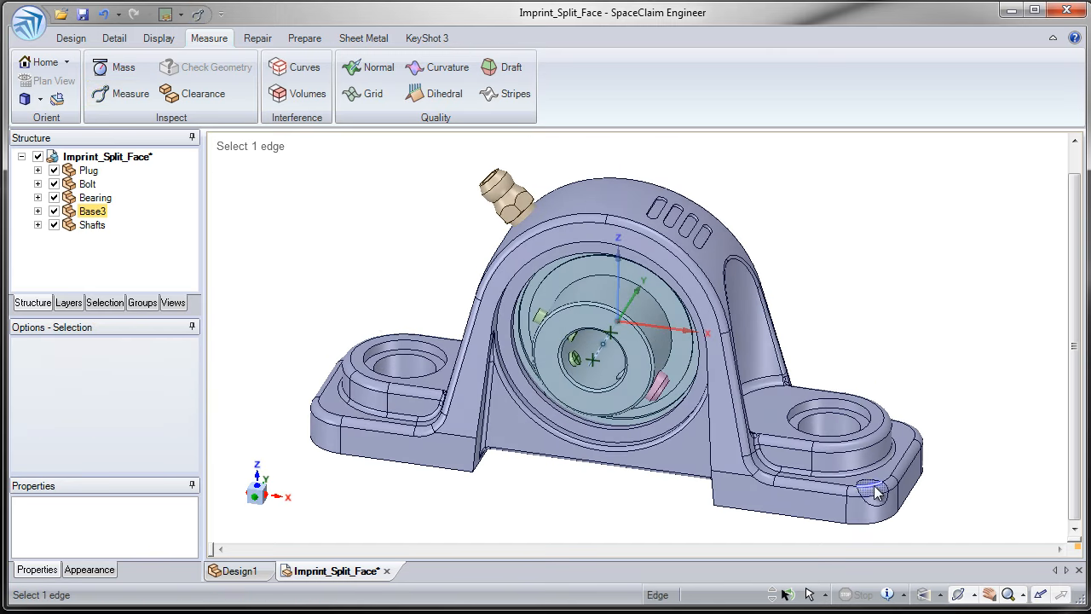
click(368, 397)
mouse_move(369, 397)
middle_down()
mouse_move(480, 408)
mouse_move(383, 415)
middle_up()
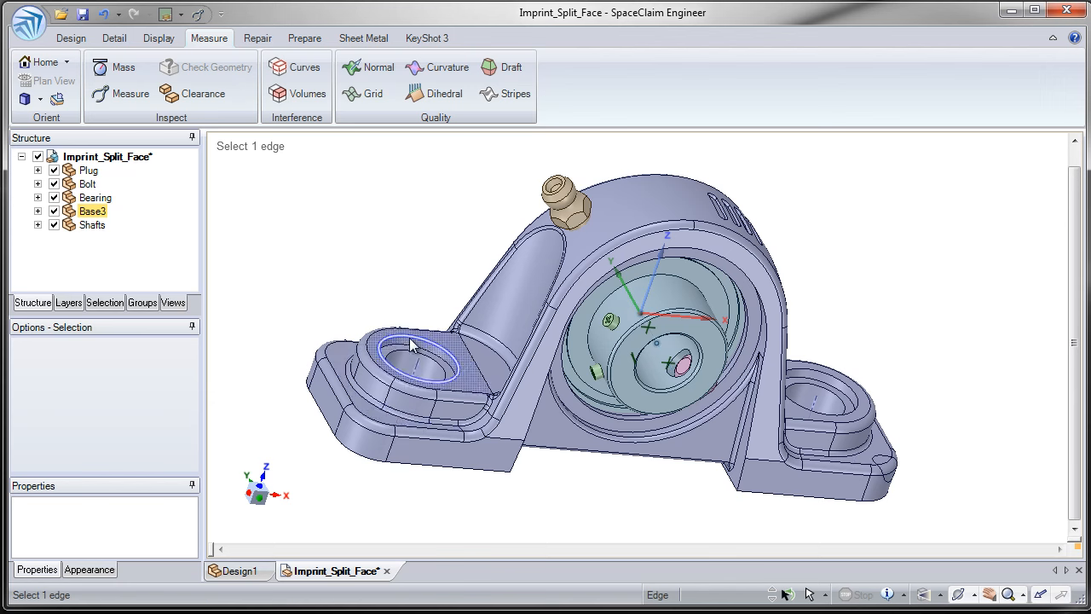
click(401, 364)
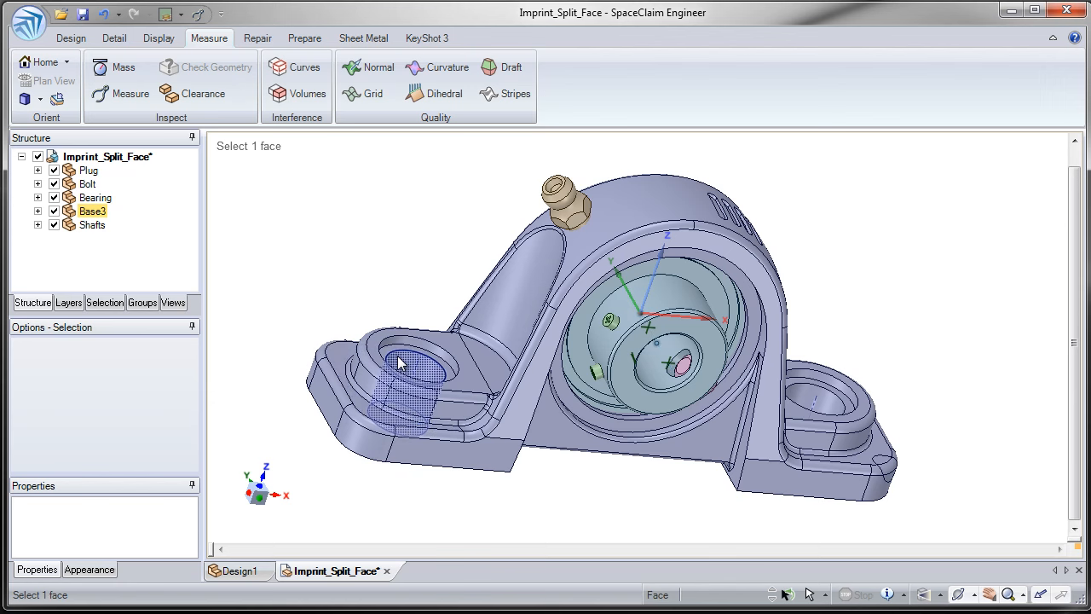
click(401, 364)
middle_drag(451, 375, 415, 363)
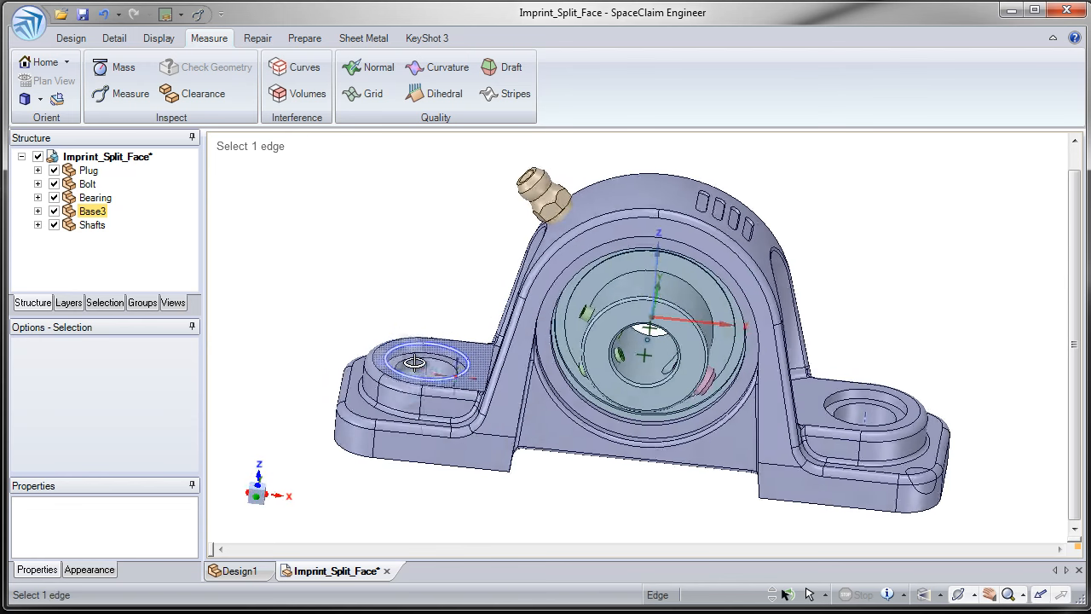
click(412, 307)
click(580, 324)
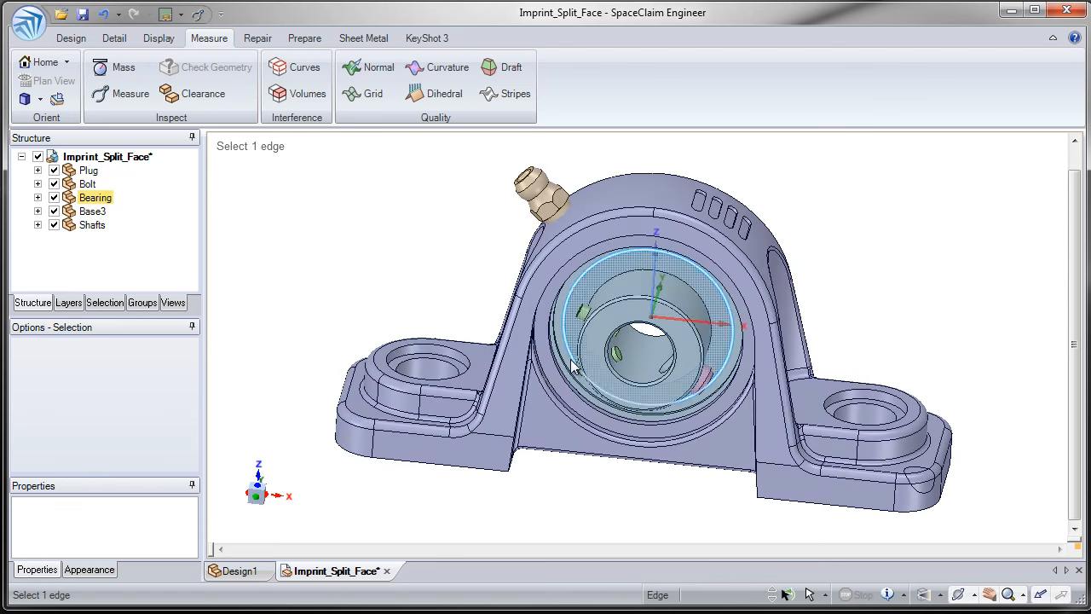
click(561, 442)
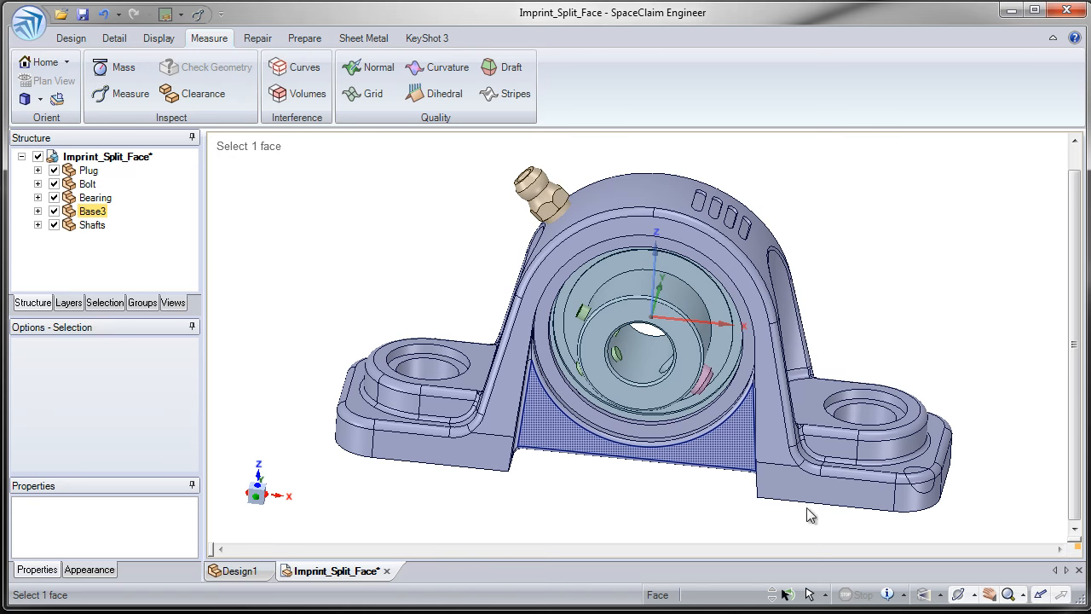